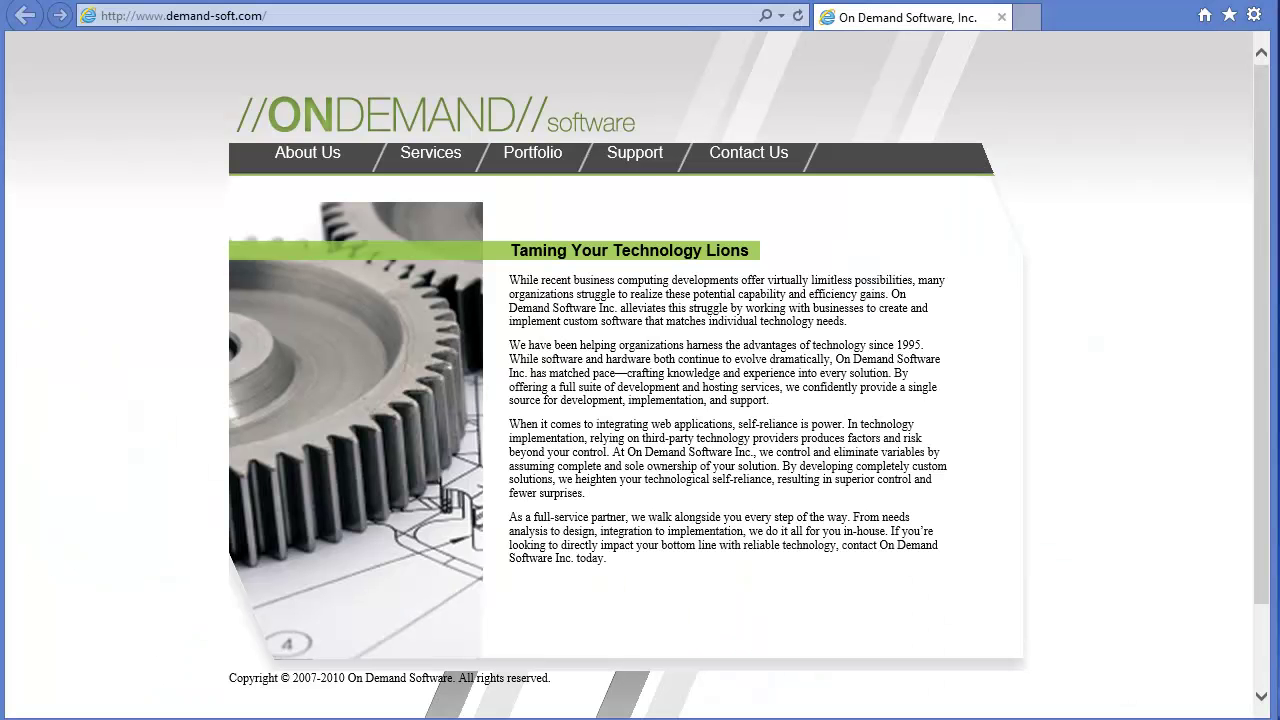
Step: Go to scoutcommunity.com and open its LOG IN / REGISTER page
{"action": "left_click", "coordinate": [282, 17]}
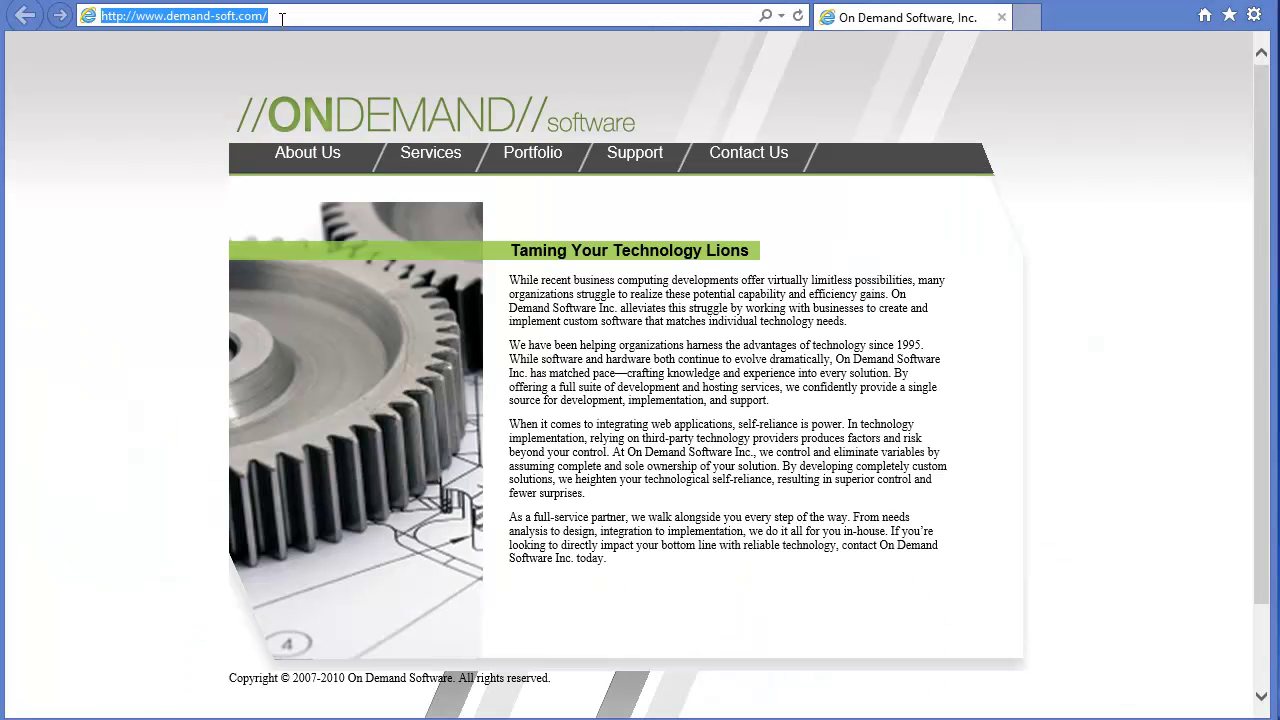
{"action": "type", "text": "scoutcom"}
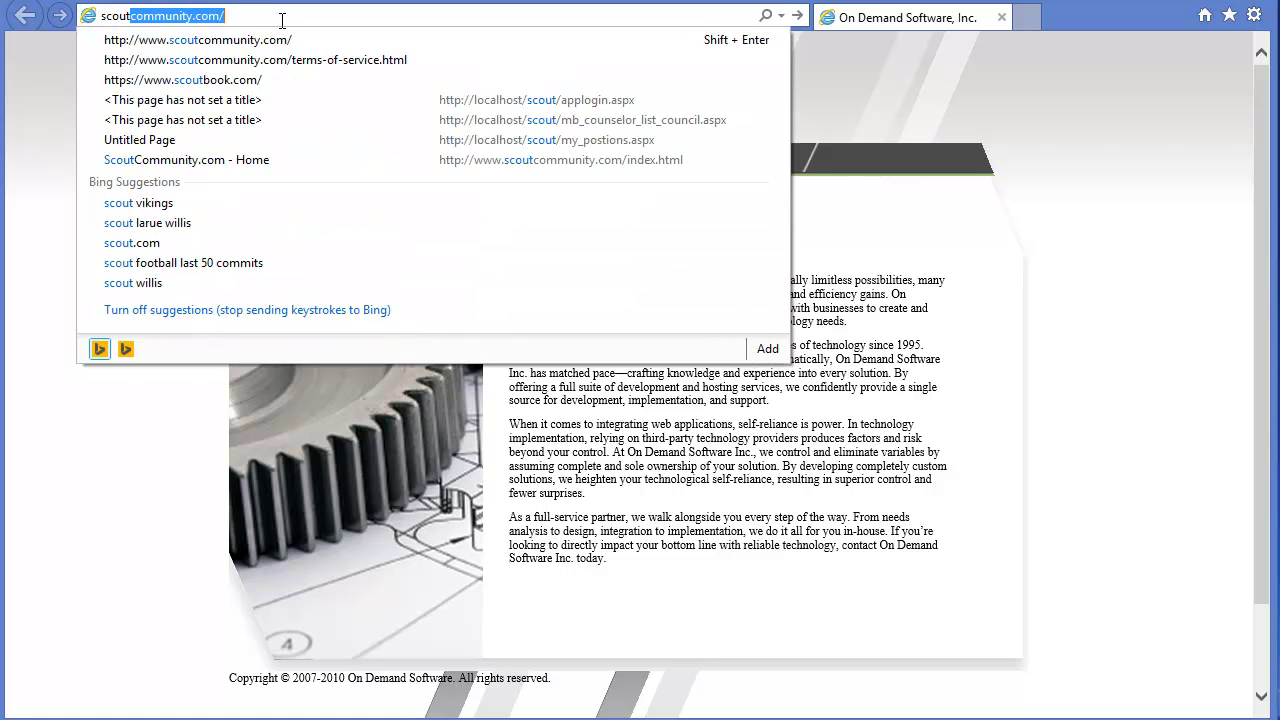
{"action": "type", "text": "m"}
{"action": "key", "text": "Return"}
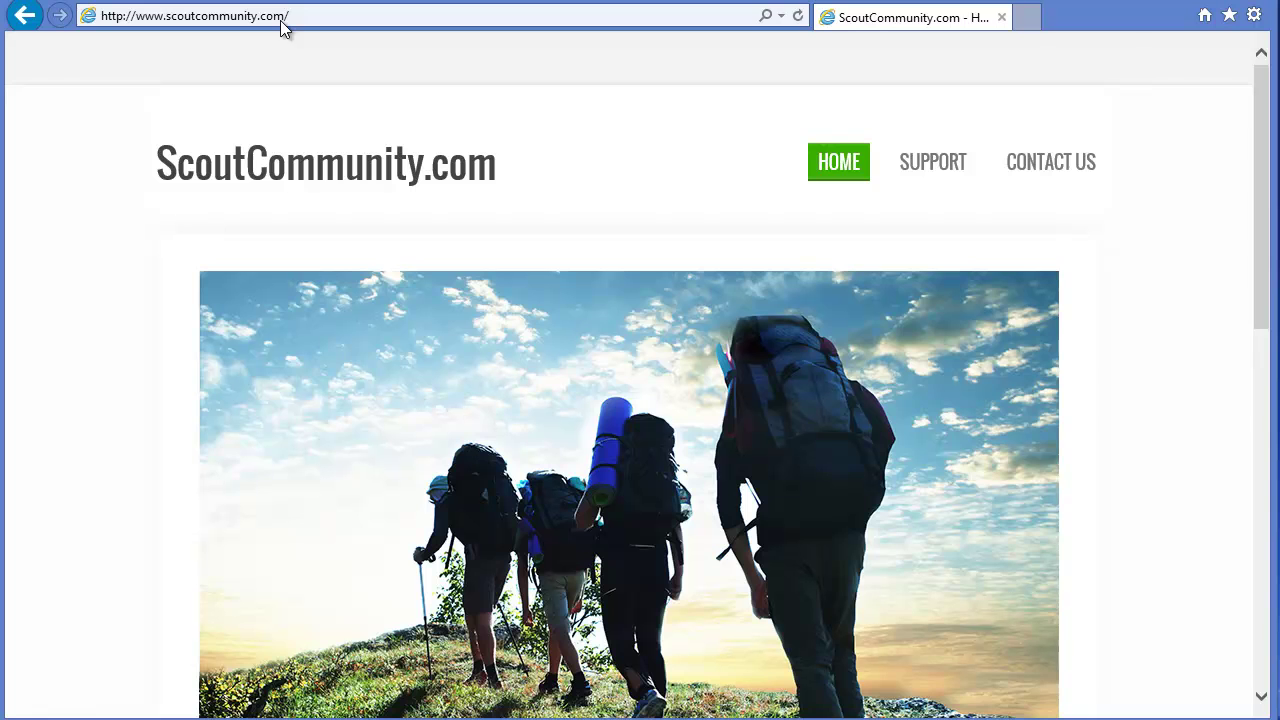
{"action": "scroll", "coordinate": [277, 220], "scroll_direction": "down", "scroll_amount": 3}
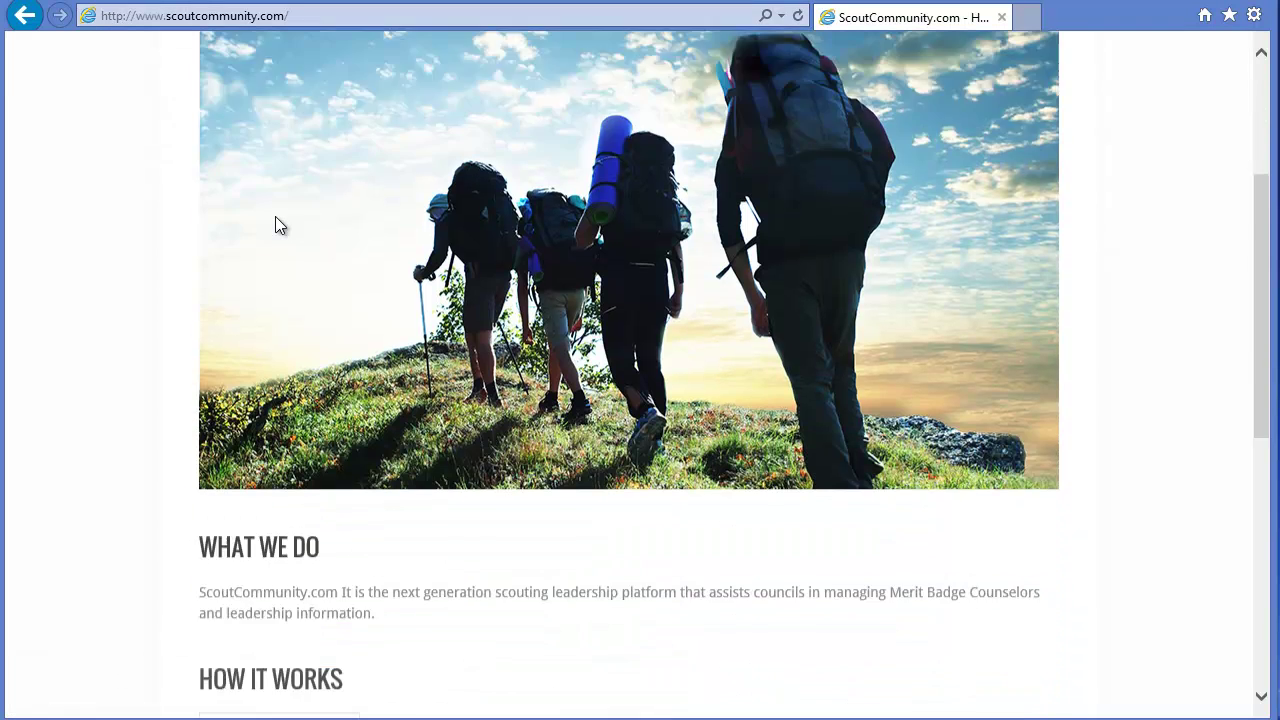
{"action": "scroll", "coordinate": [277, 222], "scroll_direction": "down", "scroll_amount": 5}
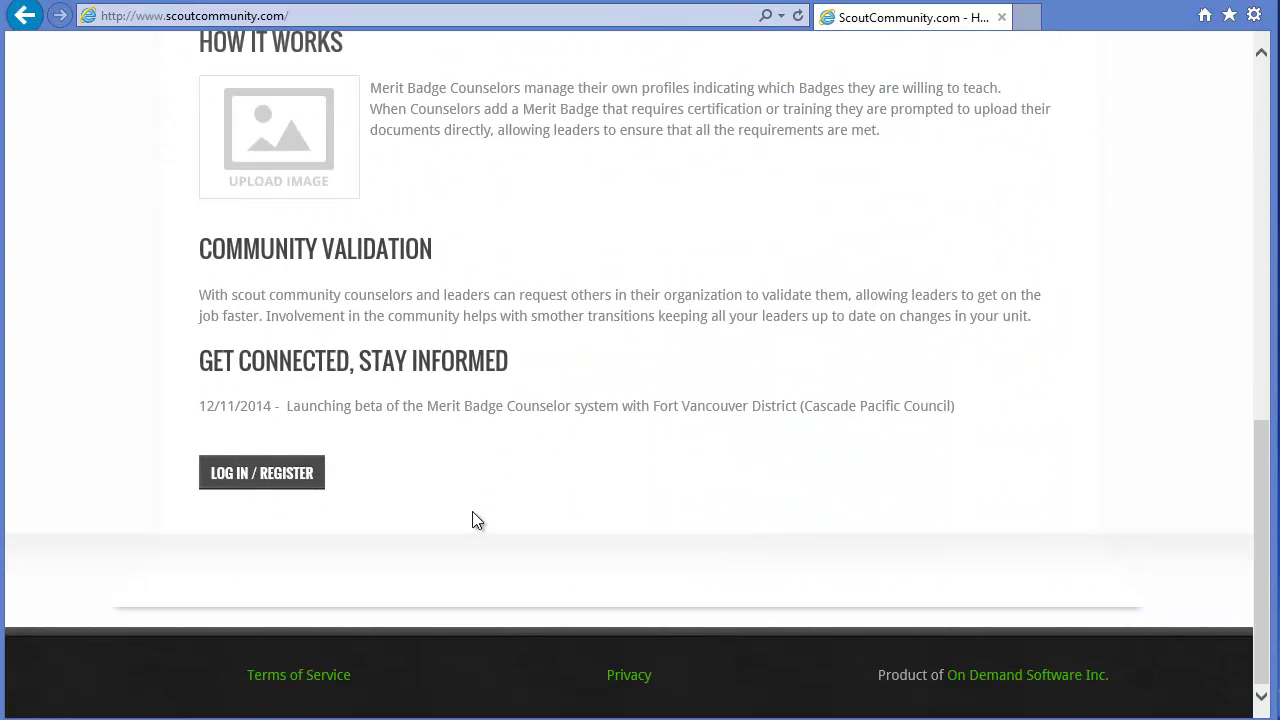
{"action": "left_click", "coordinate": [258, 479]}
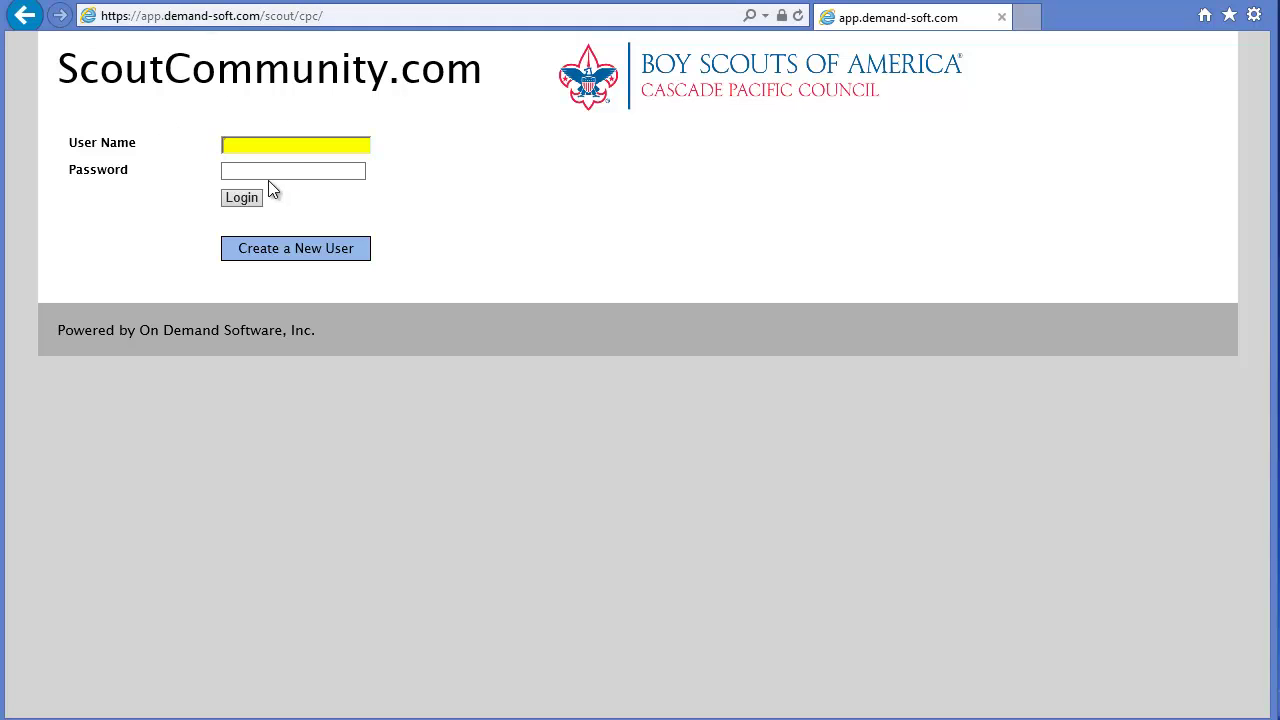
Step: Start creating a new user with a user name and matching password
{"action": "left_click", "coordinate": [297, 255]}
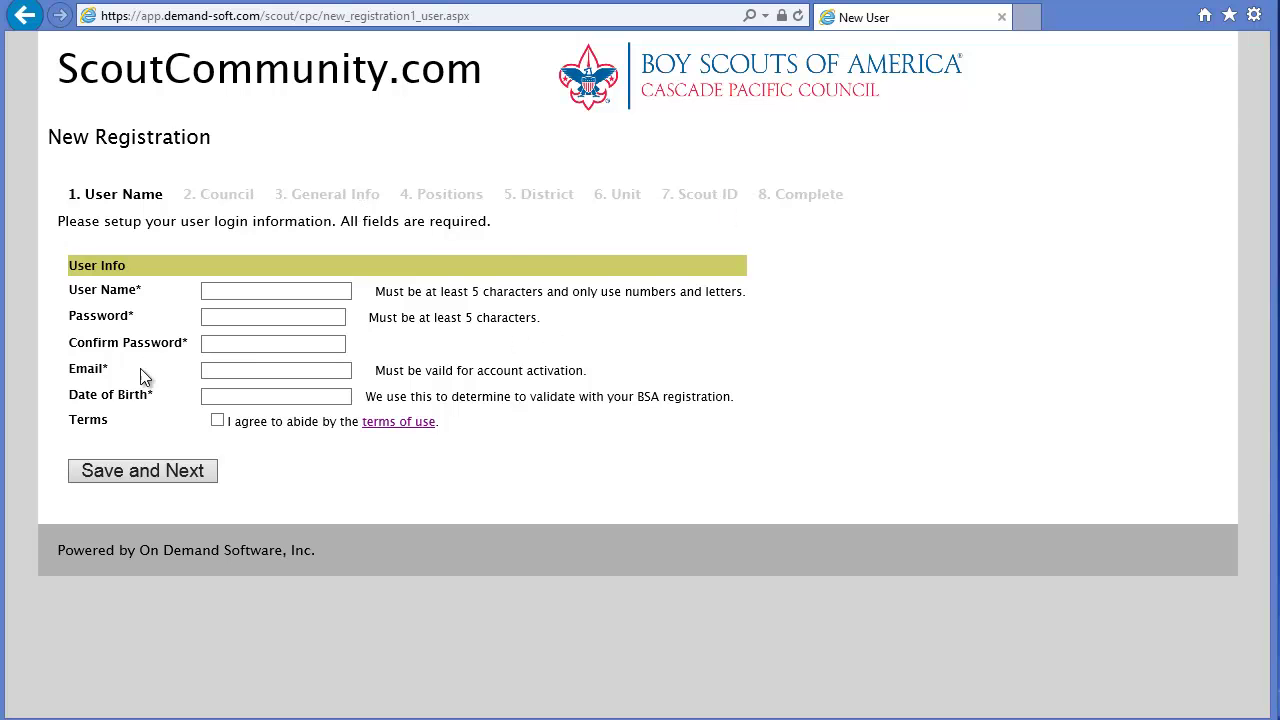
{"action": "left_click", "coordinate": [215, 293]}
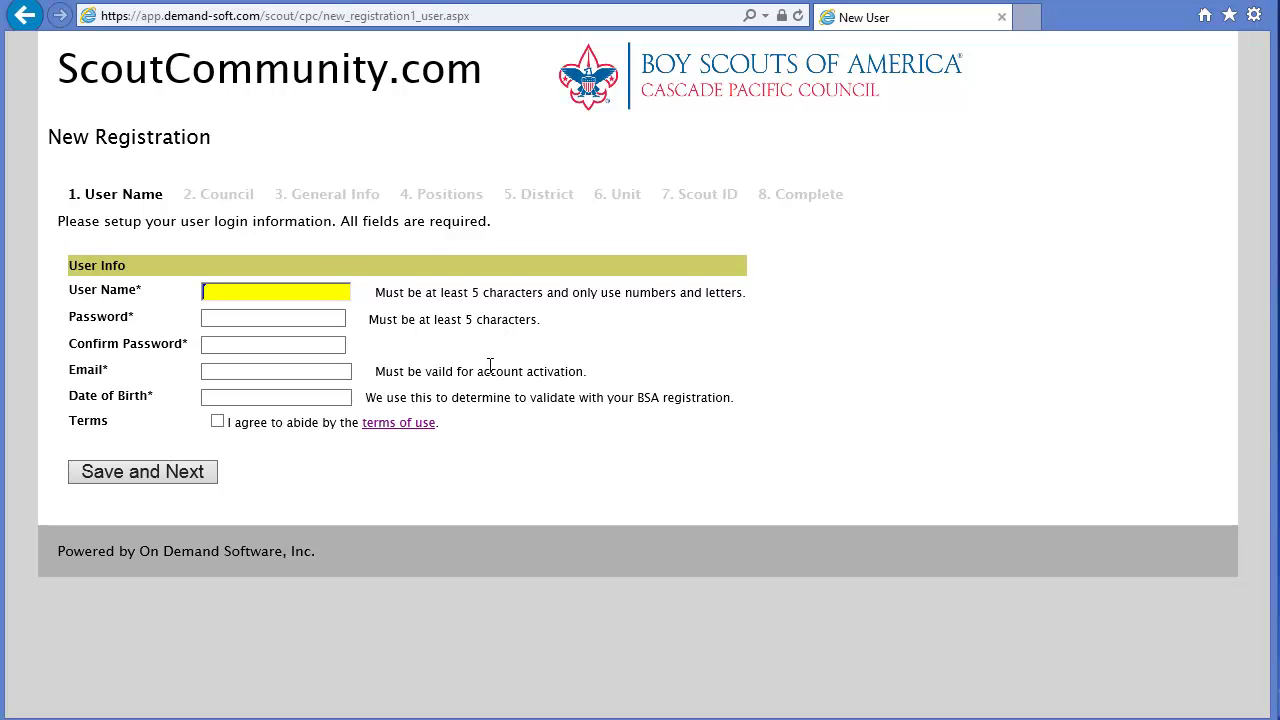
{"action": "type", "text": "johnsmith"}
{"action": "key", "text": "Tab"}
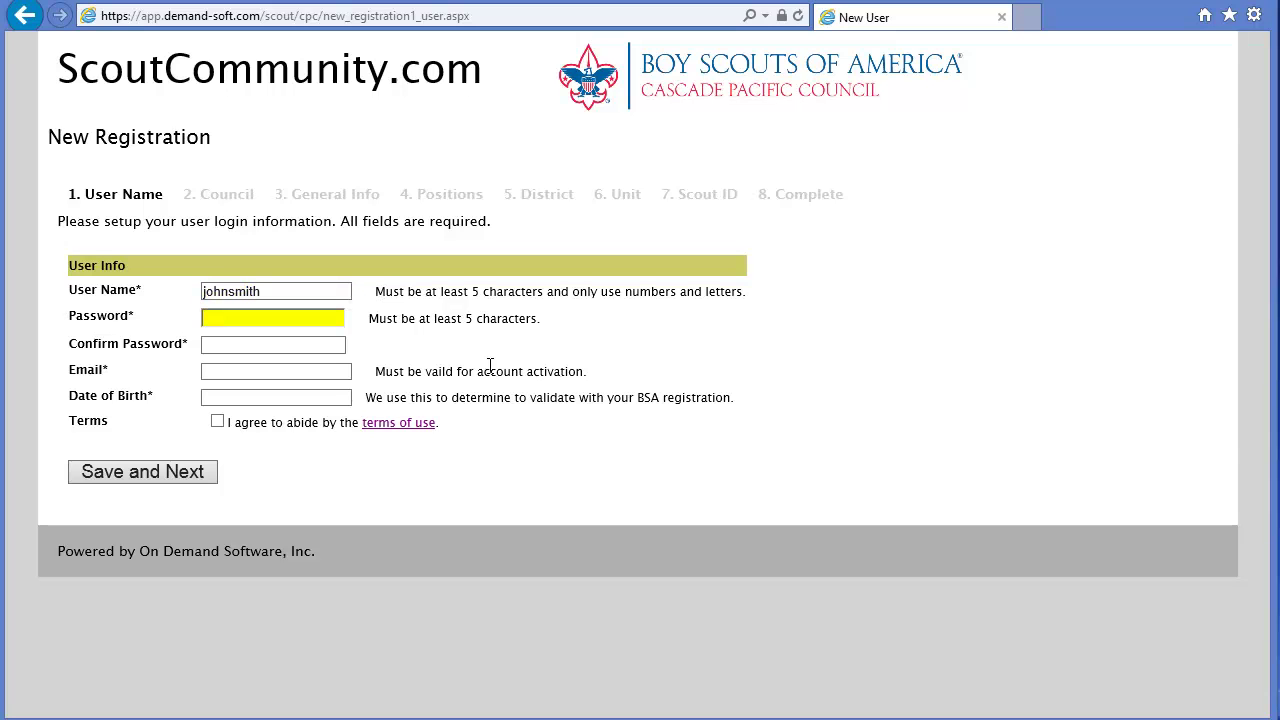
{"action": "type", "text": "••••••"}
{"action": "key", "text": "Tab"}
{"action": "type", "text": "••••••"}
{"action": "key", "text": "Tab"}
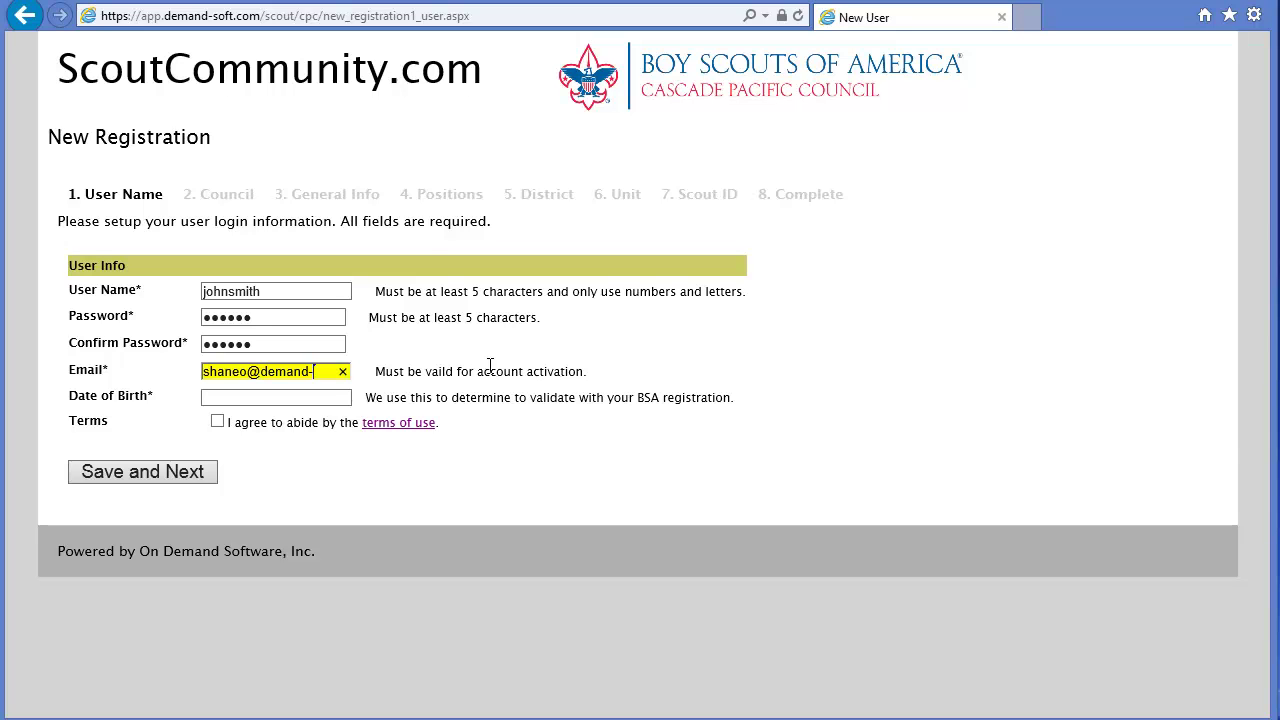
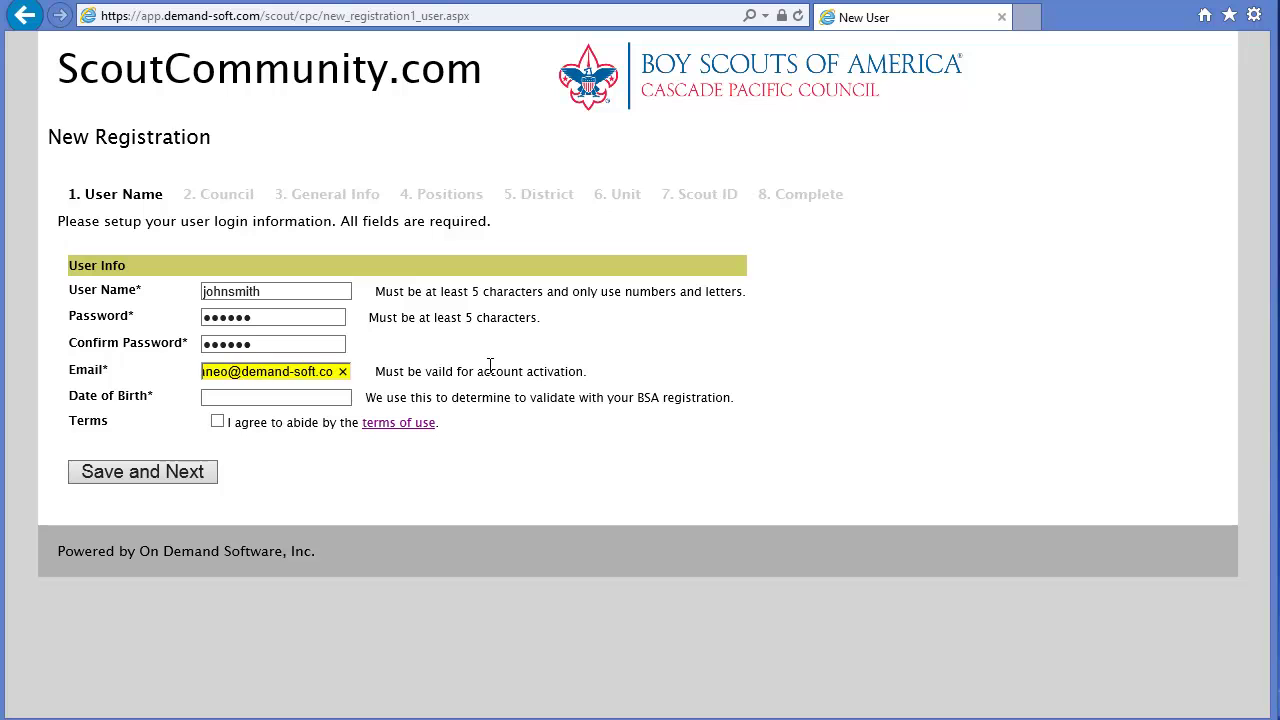
Step: Enter the user's e-mail address and date of birth, then view the terms of use
{"action": "key", "text": "Tab"}
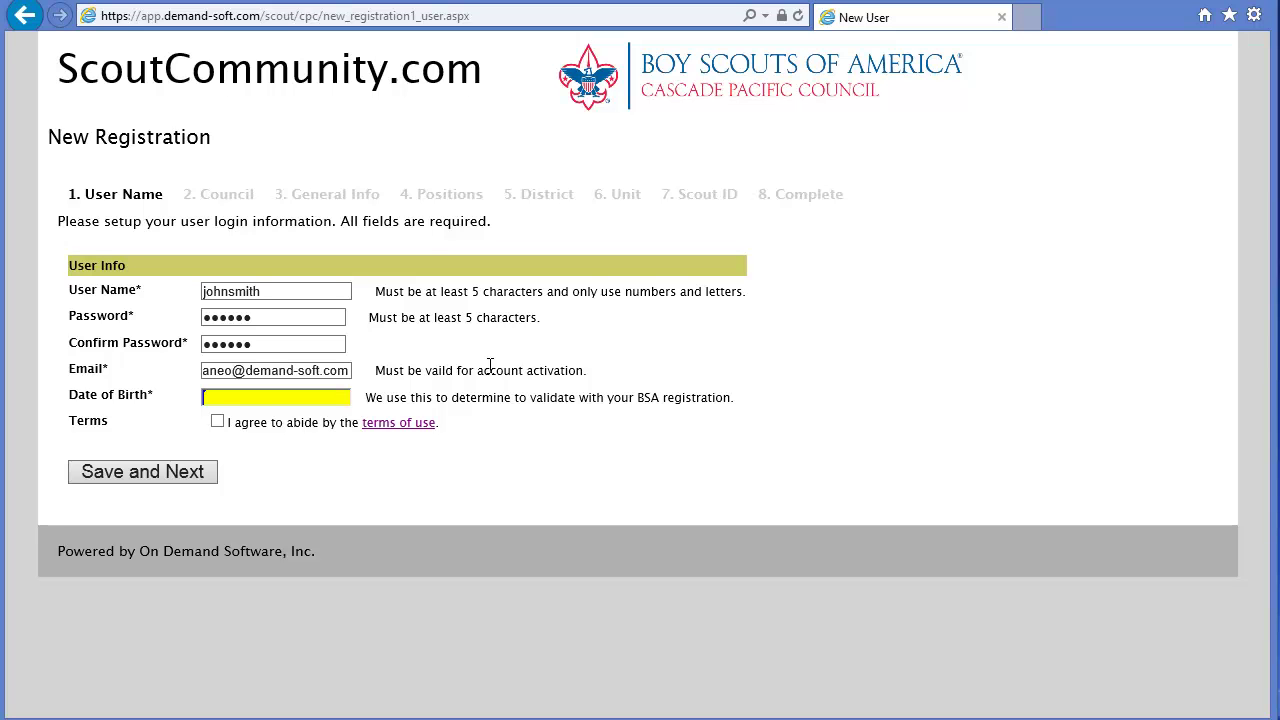
{"action": "type", "text": "1/1/1975"}
{"action": "key", "text": "Tab"}
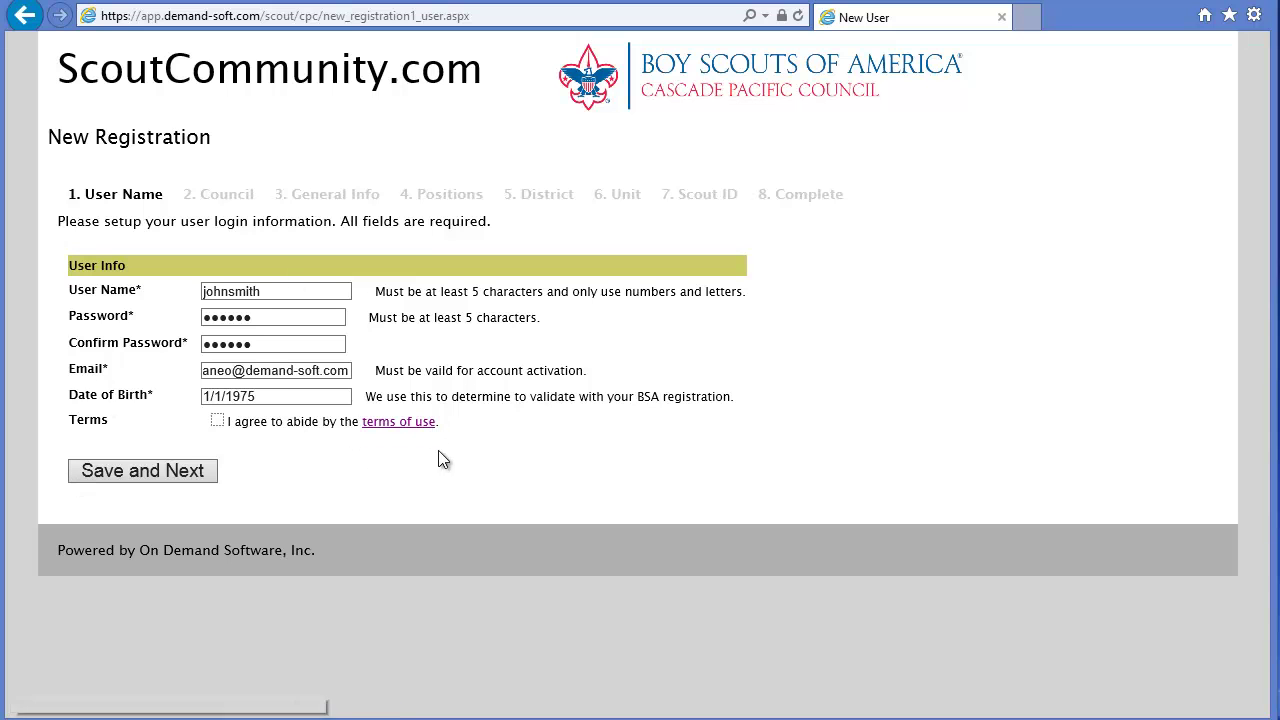
{"action": "left_click", "coordinate": [390, 423]}
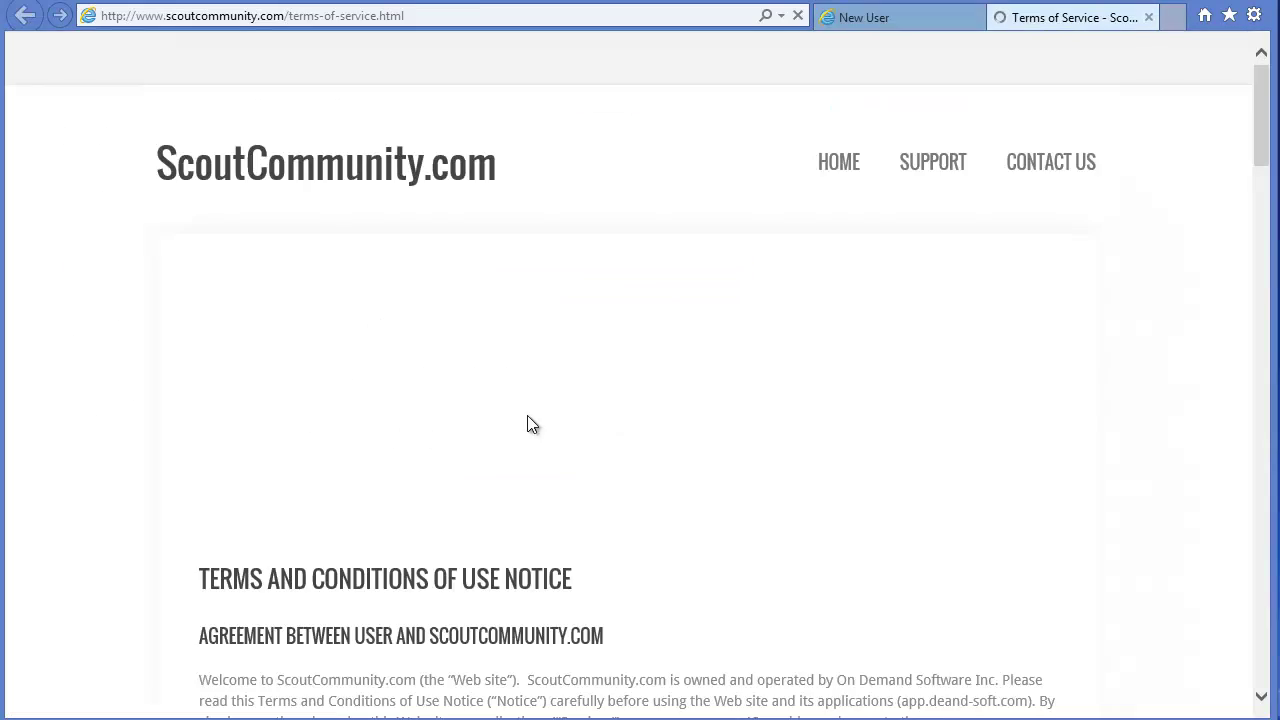
Step: Read through the Terms of Service, close them, and agree to the terms of use
{"action": "scroll", "coordinate": [771, 457], "scroll_direction": "down", "scroll_amount": 5}
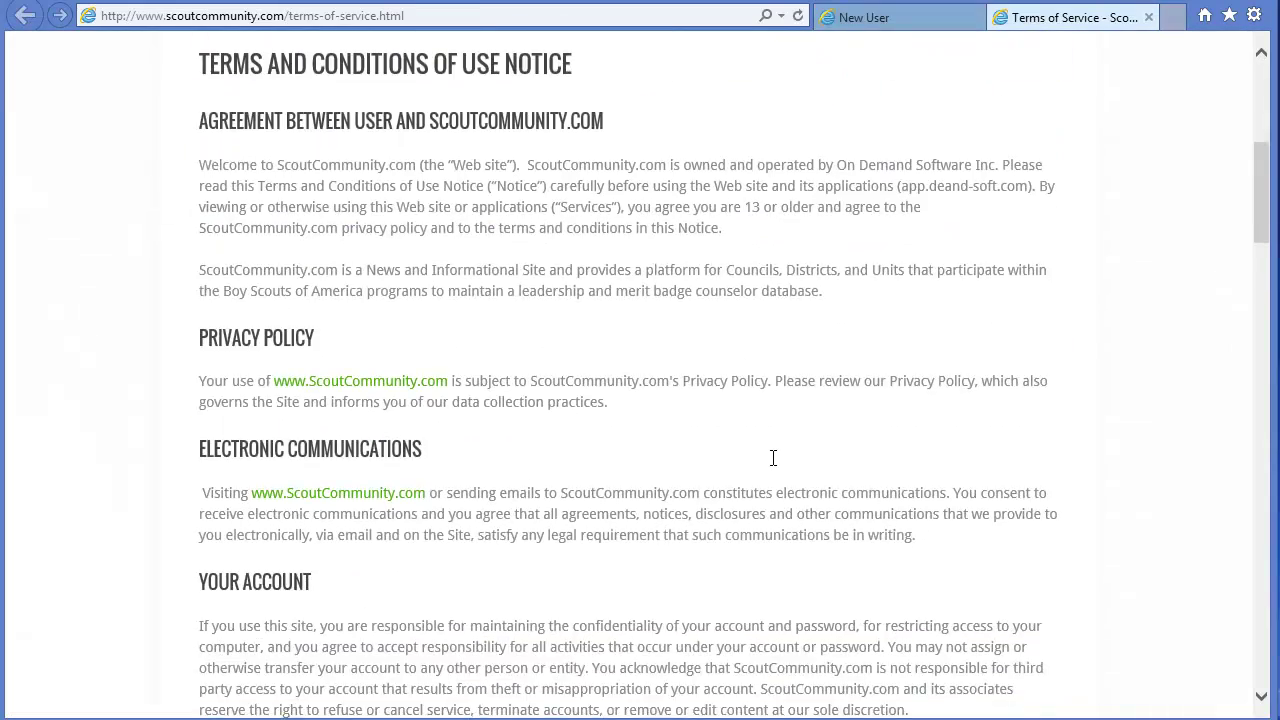
{"action": "scroll", "coordinate": [773, 457], "scroll_direction": "down", "scroll_amount": 3}
{"action": "scroll", "coordinate": [771, 459], "scroll_direction": "down", "scroll_amount": 3}
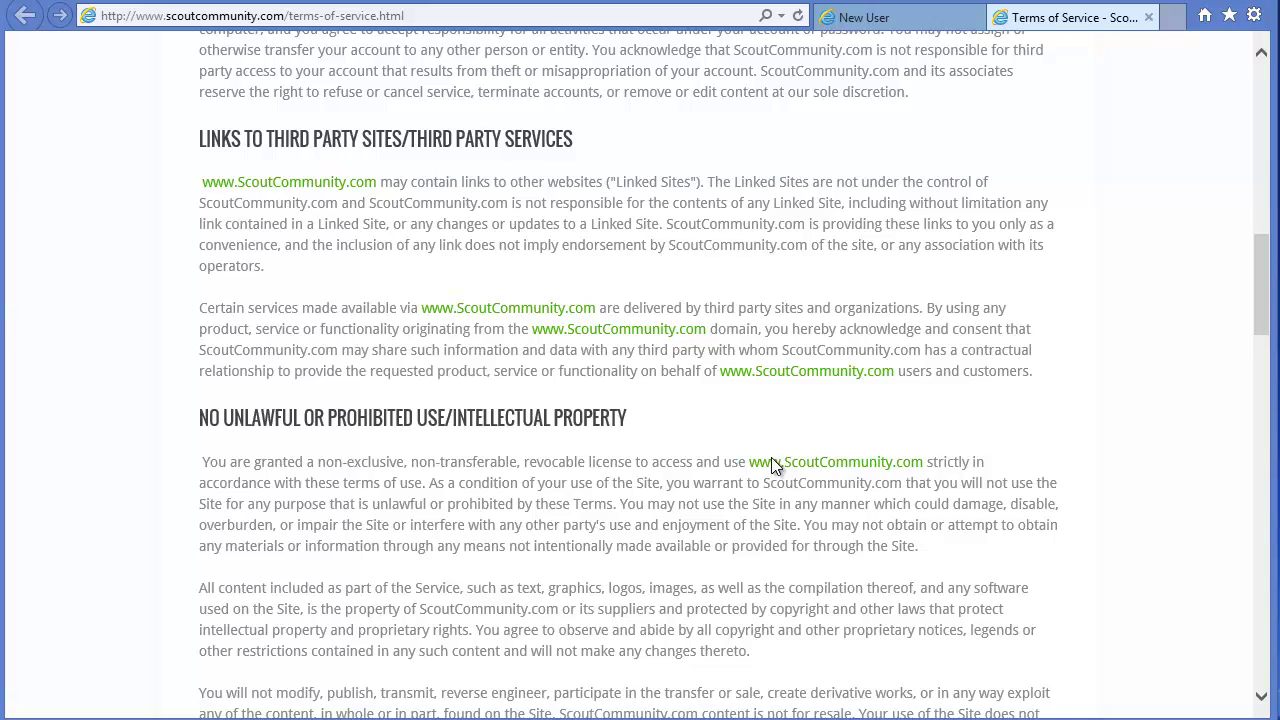
{"action": "scroll", "coordinate": [771, 459], "scroll_direction": "down", "scroll_amount": 12}
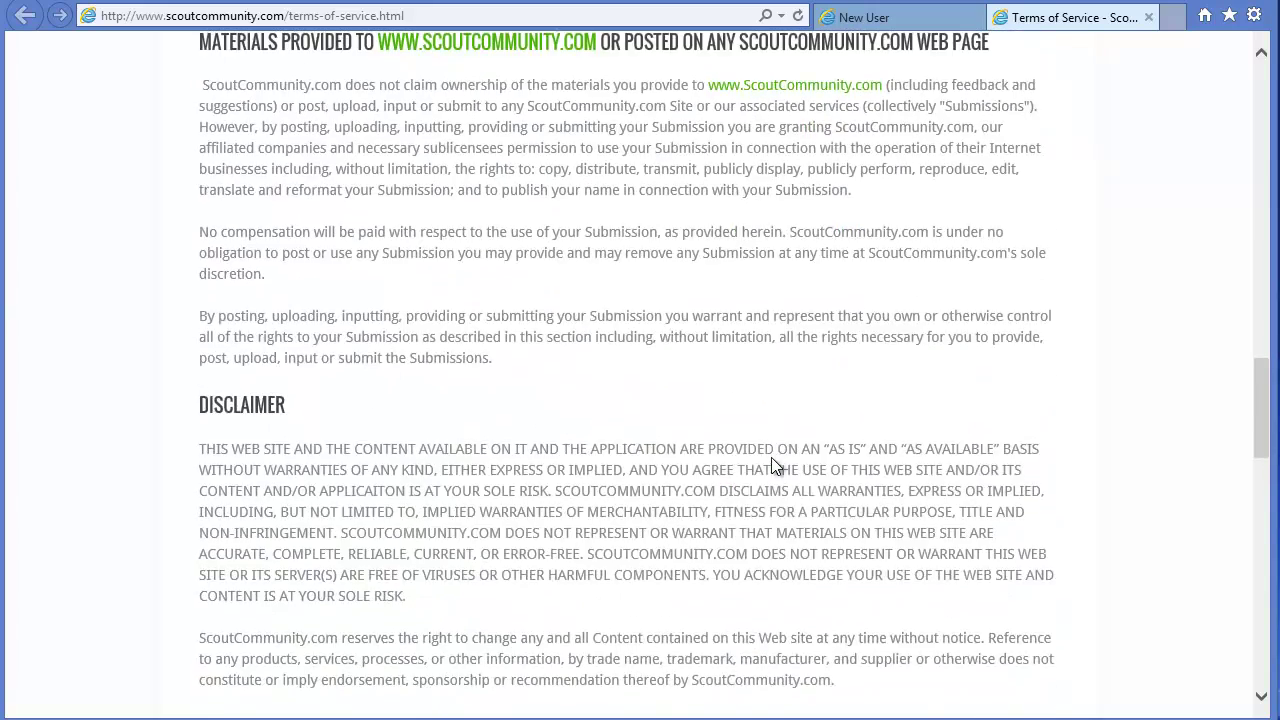
{"action": "scroll", "coordinate": [771, 463], "scroll_direction": "down", "scroll_amount": 3}
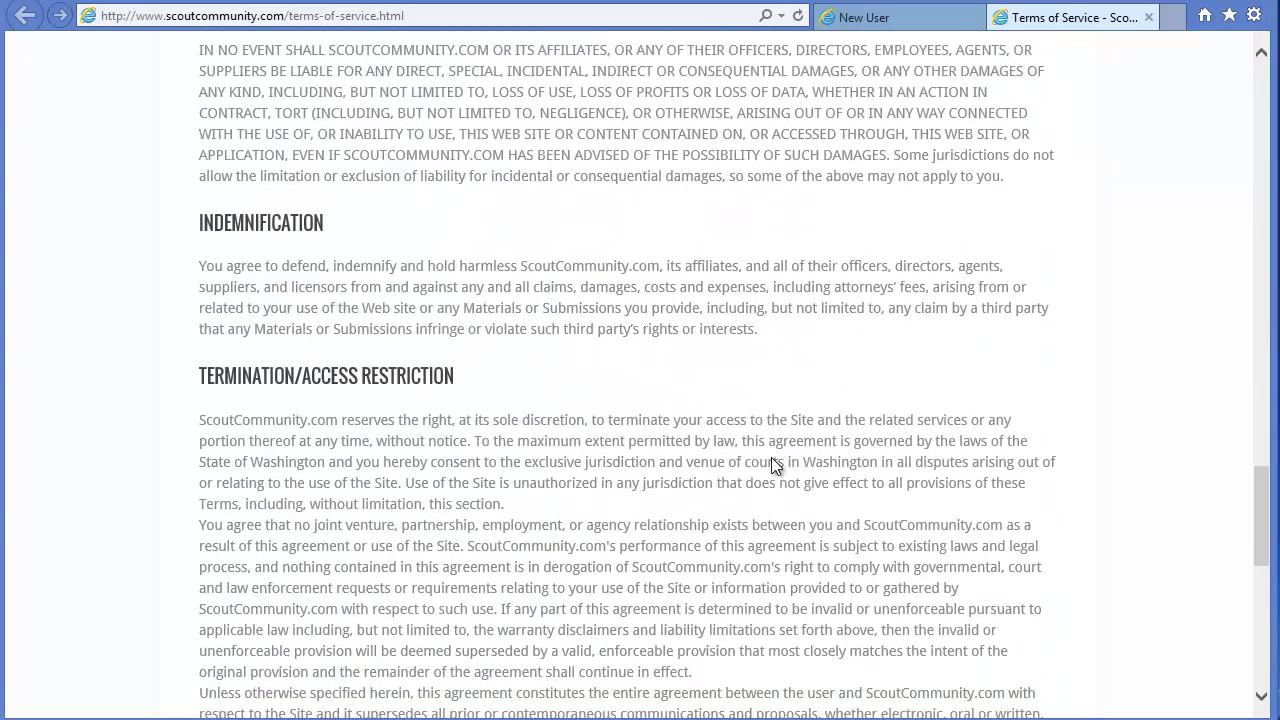
{"action": "left_click", "coordinate": [1149, 18]}
{"action": "left_click", "coordinate": [218, 421]}
Step: Save the user step, keep Cascade Pacific council, and enter the first and last name
{"action": "left_click", "coordinate": [138, 472]}
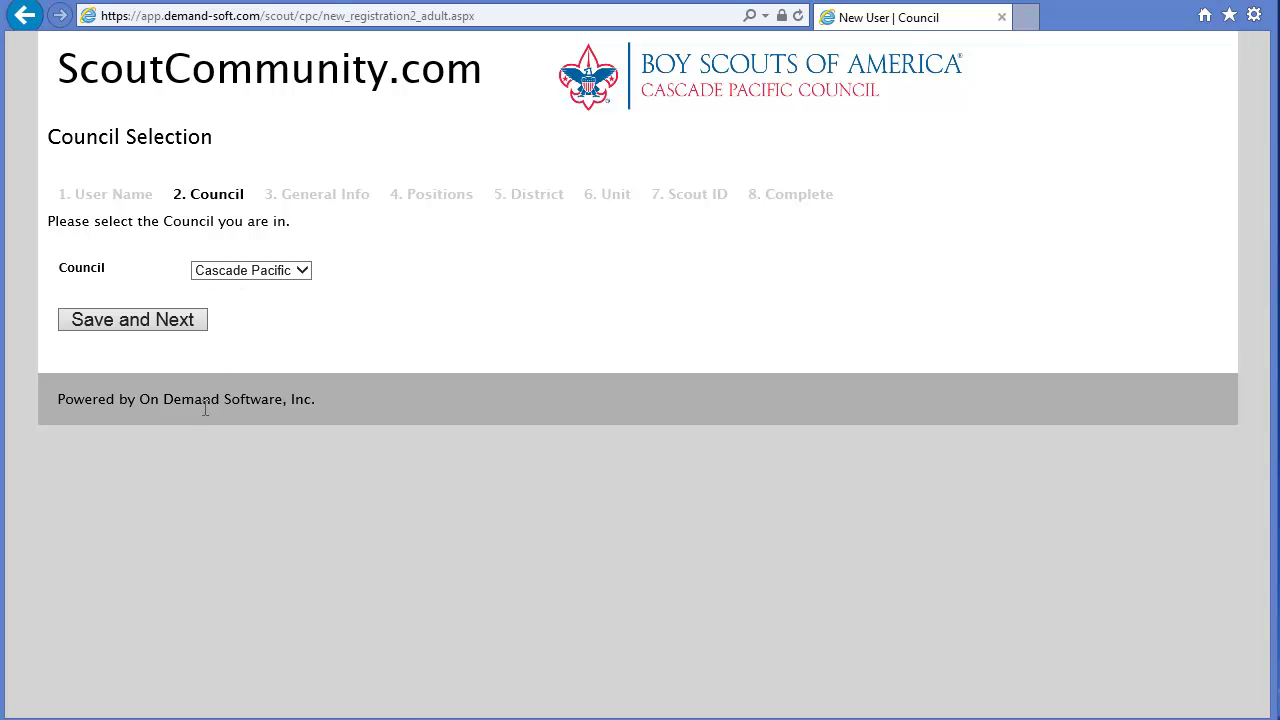
{"action": "left_click", "coordinate": [125, 320]}
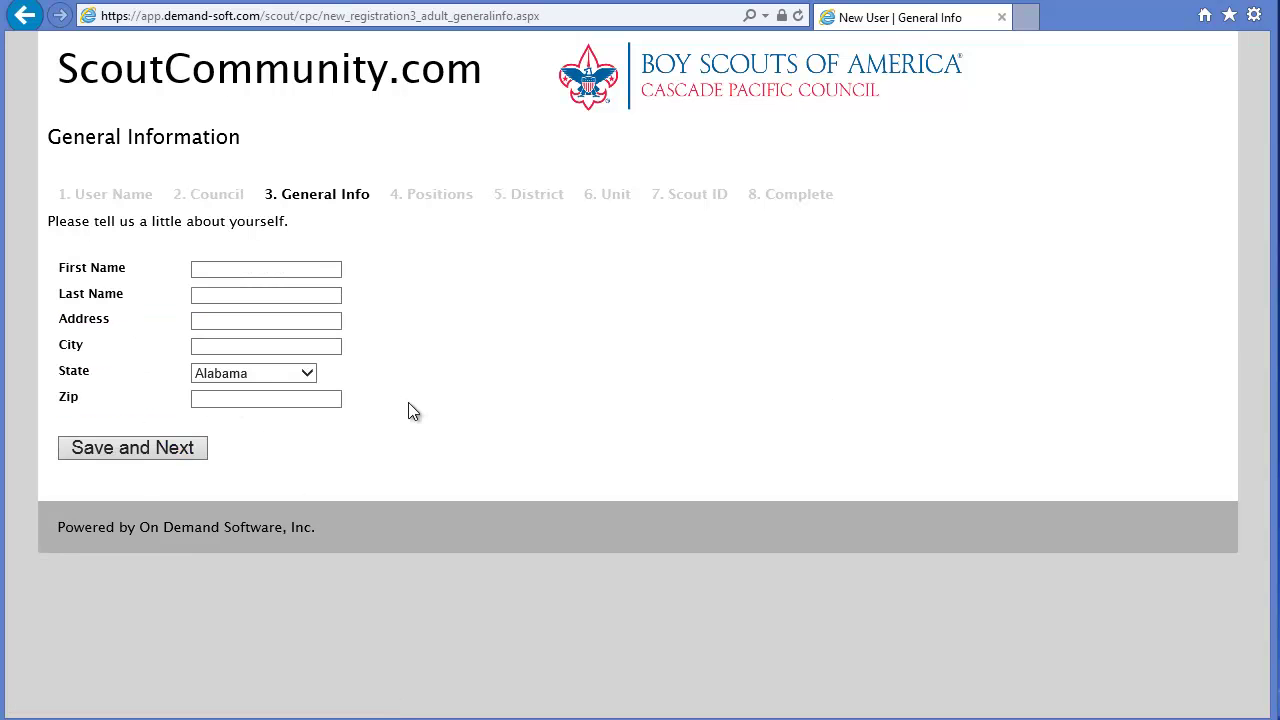
{"action": "left_click", "coordinate": [208, 270]}
{"action": "type", "text": "John"}
{"action": "key", "text": "Tab"}
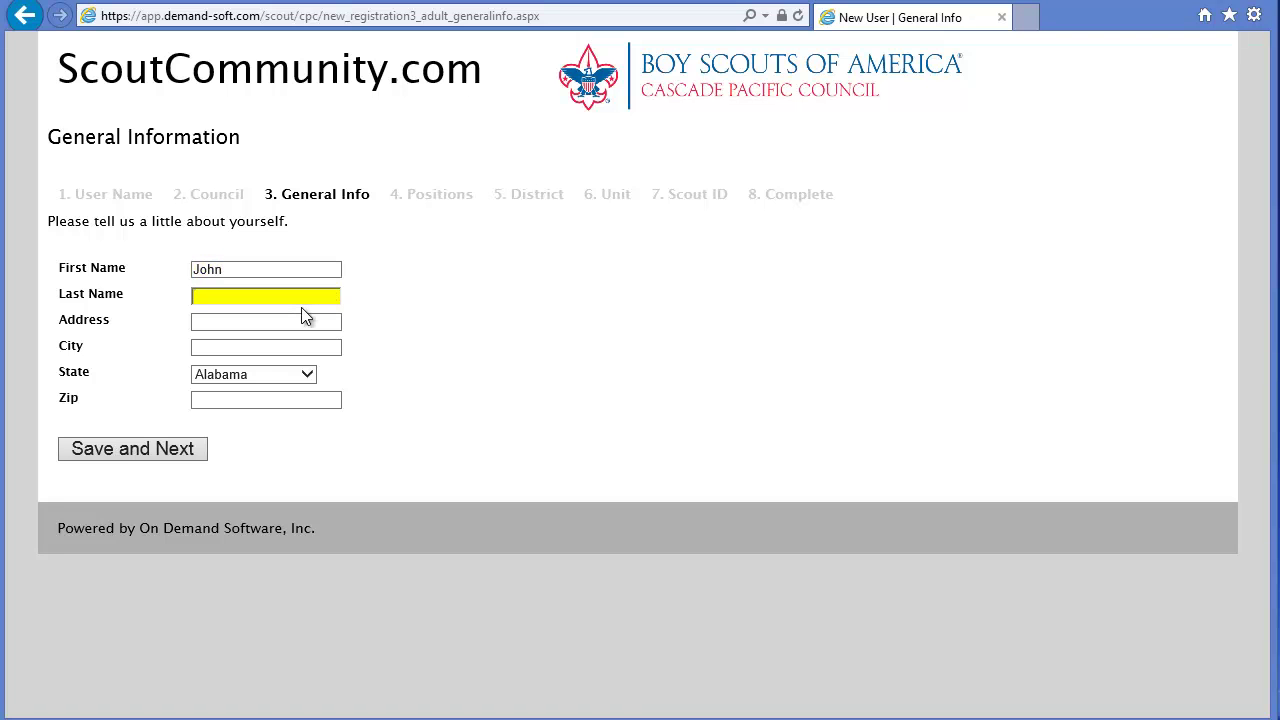
{"action": "type", "text": "Smith"}
Step: Fill in the street address, city, state Oregon and zip code, then save General Info
{"action": "key", "text": "Tab"}
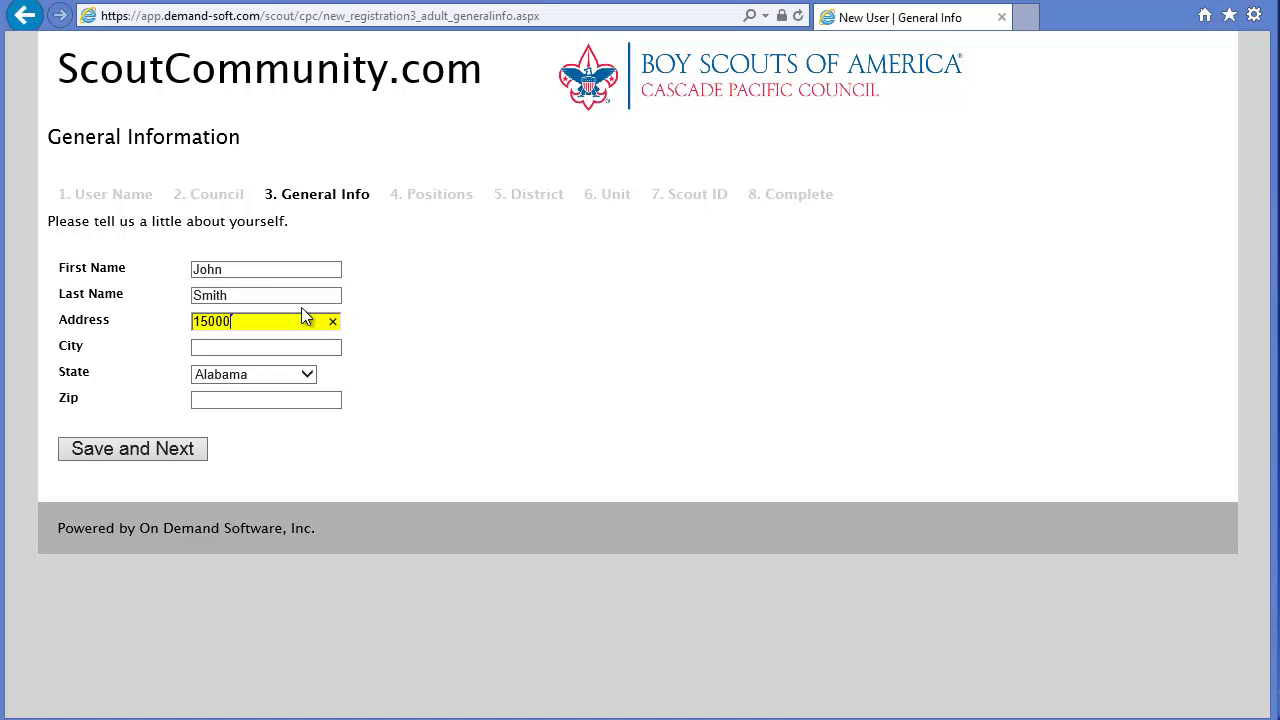
{"action": "key", "text": "Tab"}
{"action": "type", "text": "Portland"}
{"action": "key", "text": "Tab"}
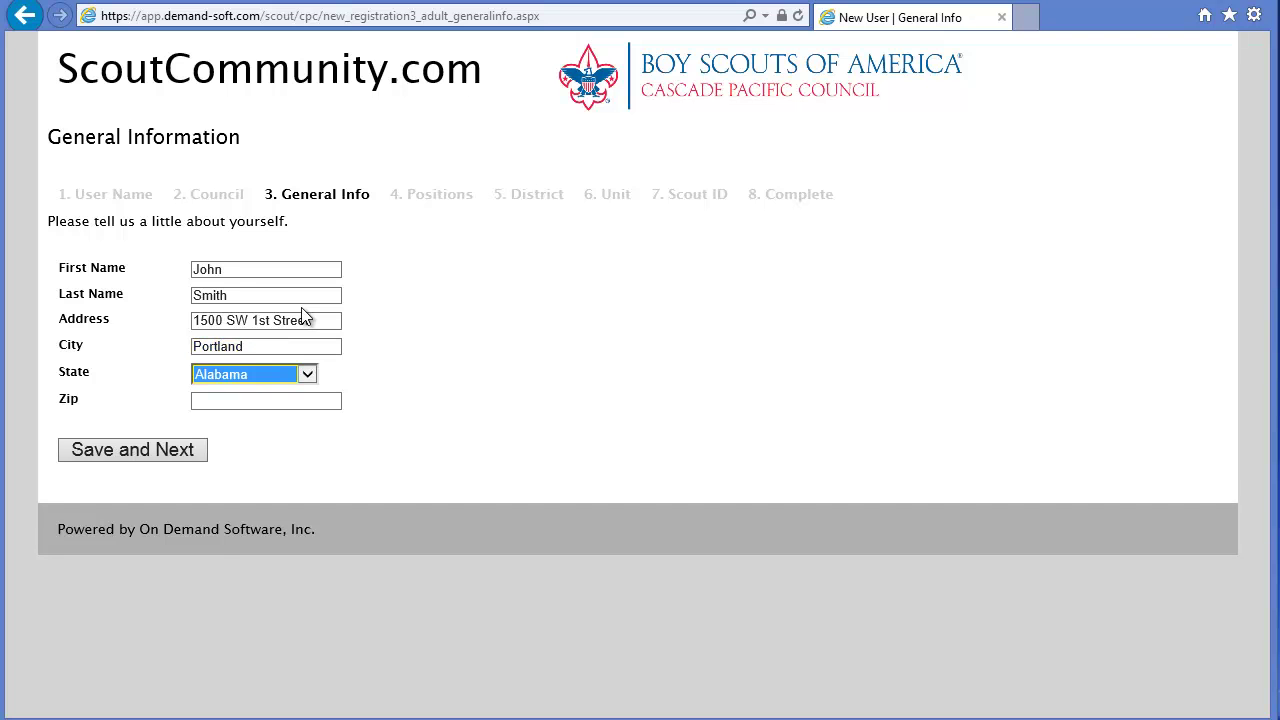
{"action": "key", "text": "o"}
{"action": "key", "text": "o"}
{"action": "key", "text": "o"}
{"action": "key", "text": "Tab"}
{"action": "type", "text": "97"}
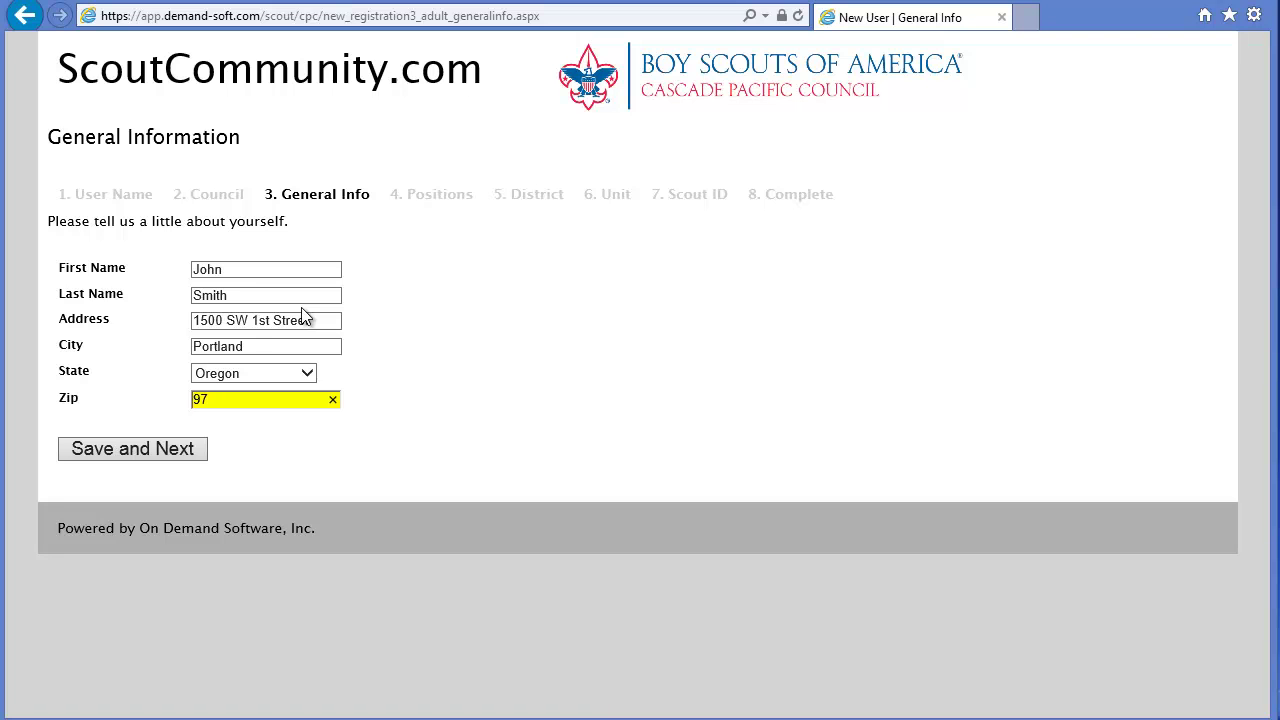
{"action": "type", "text": "201"}
{"action": "left_click", "coordinate": [145, 446]}
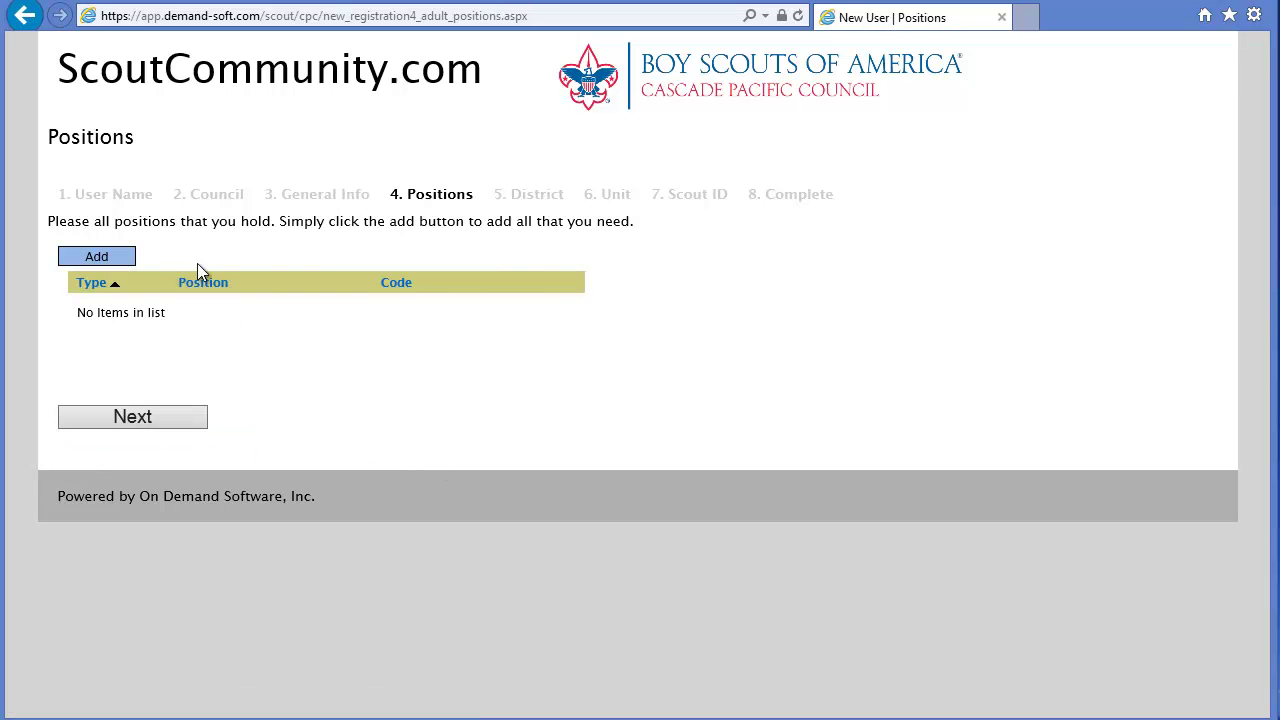
Step: Add the Unit Merit Badge Counselor position (42U) and continue to the District step
{"action": "left_click", "coordinate": [90, 258]}
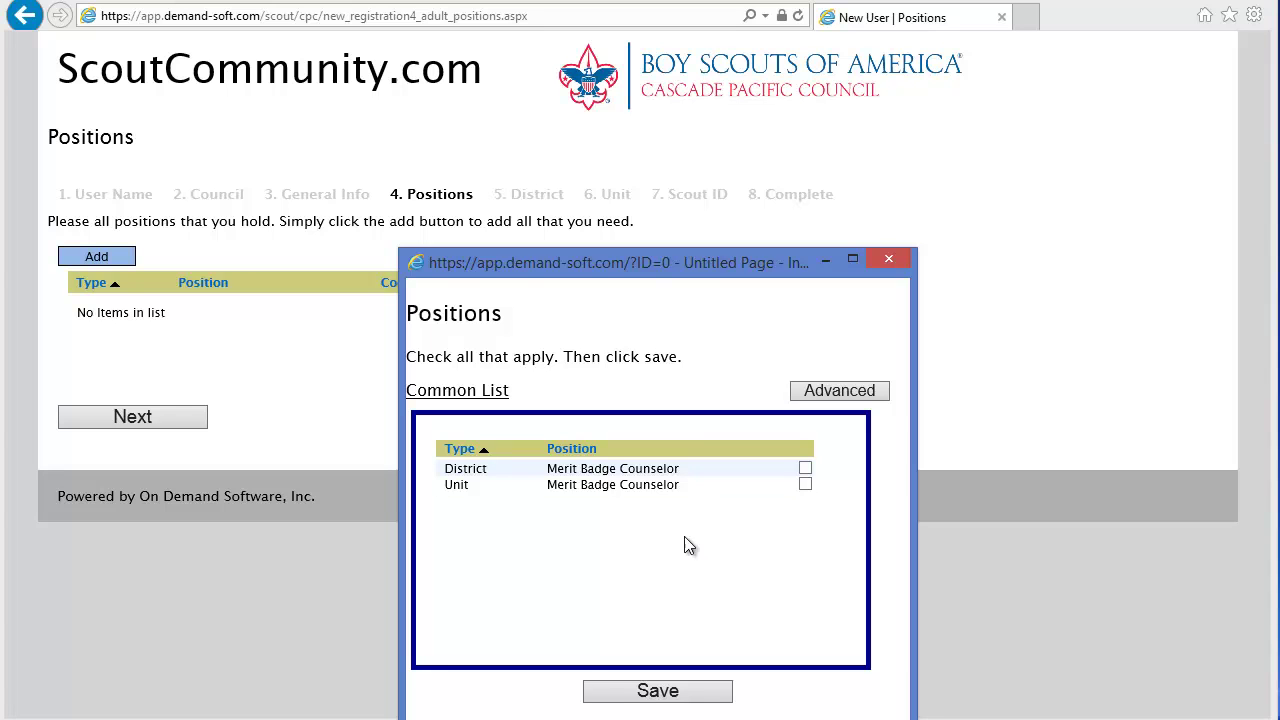
{"action": "left_click", "coordinate": [805, 485]}
{"action": "left_click", "coordinate": [662, 691]}
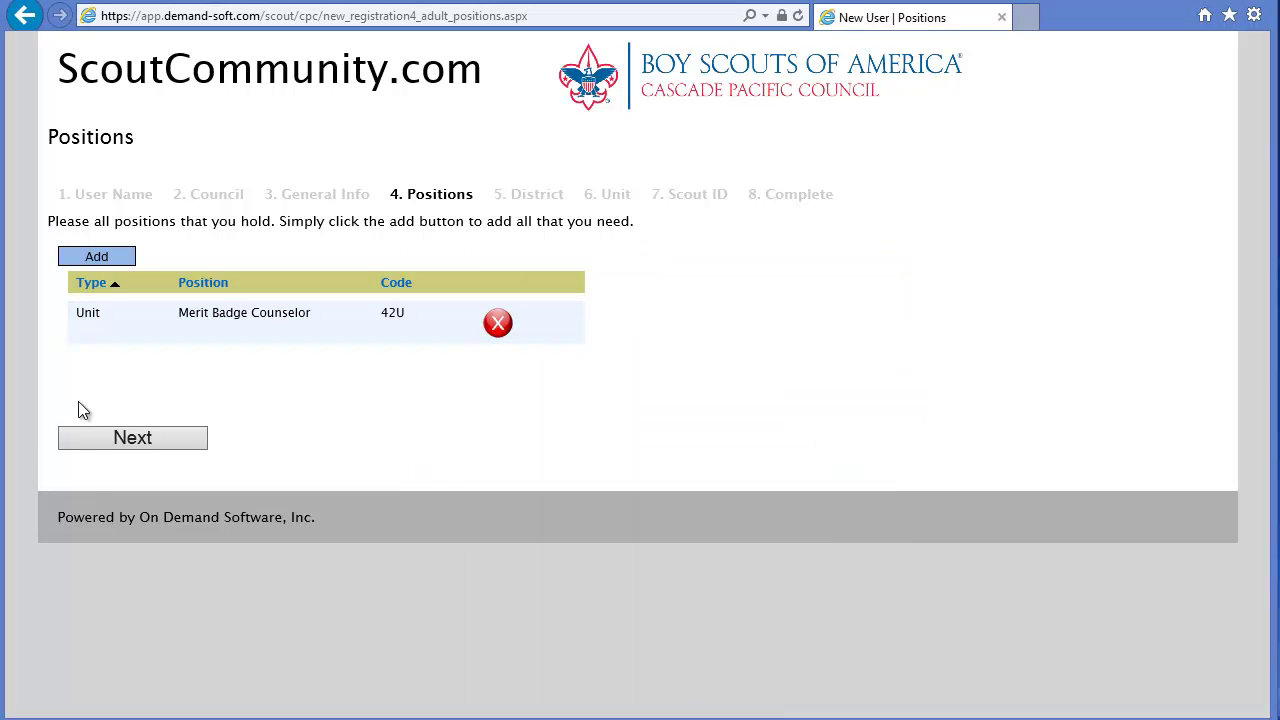
{"action": "left_click", "coordinate": [120, 444]}
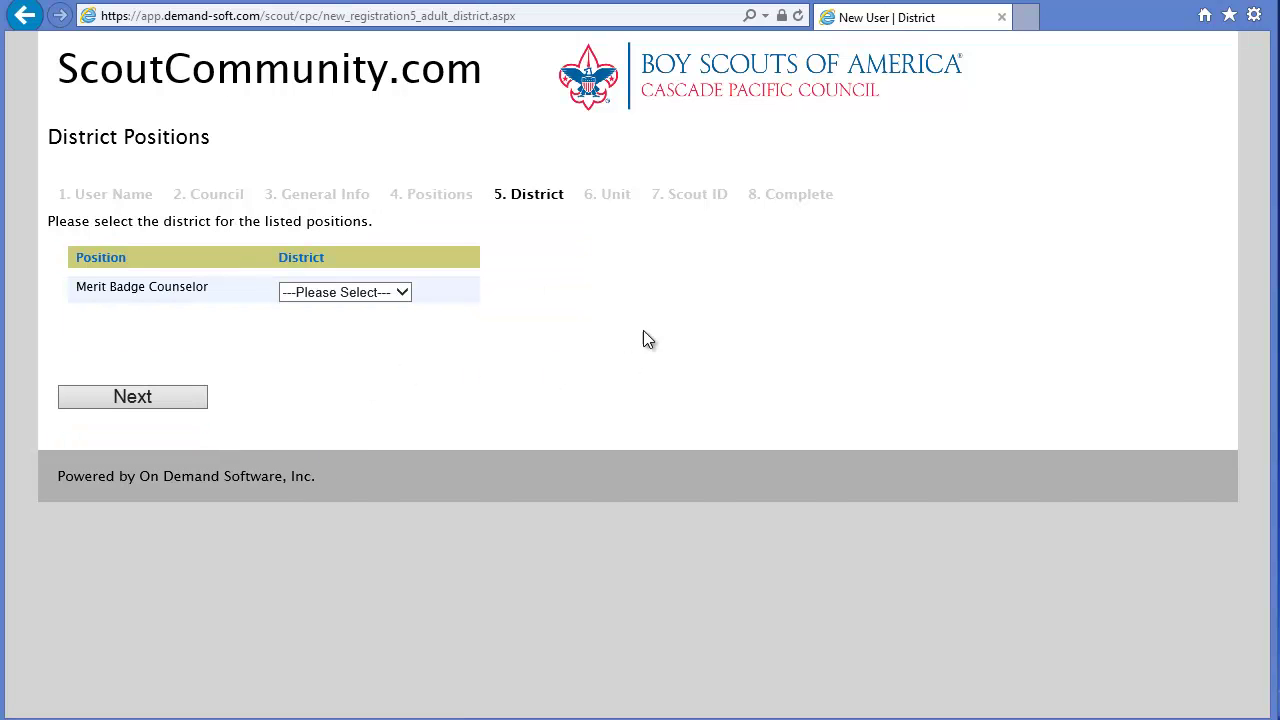
Step: Choose Fort Vancouver as the district and continue to the Unit step
{"action": "left_click", "coordinate": [406, 292]}
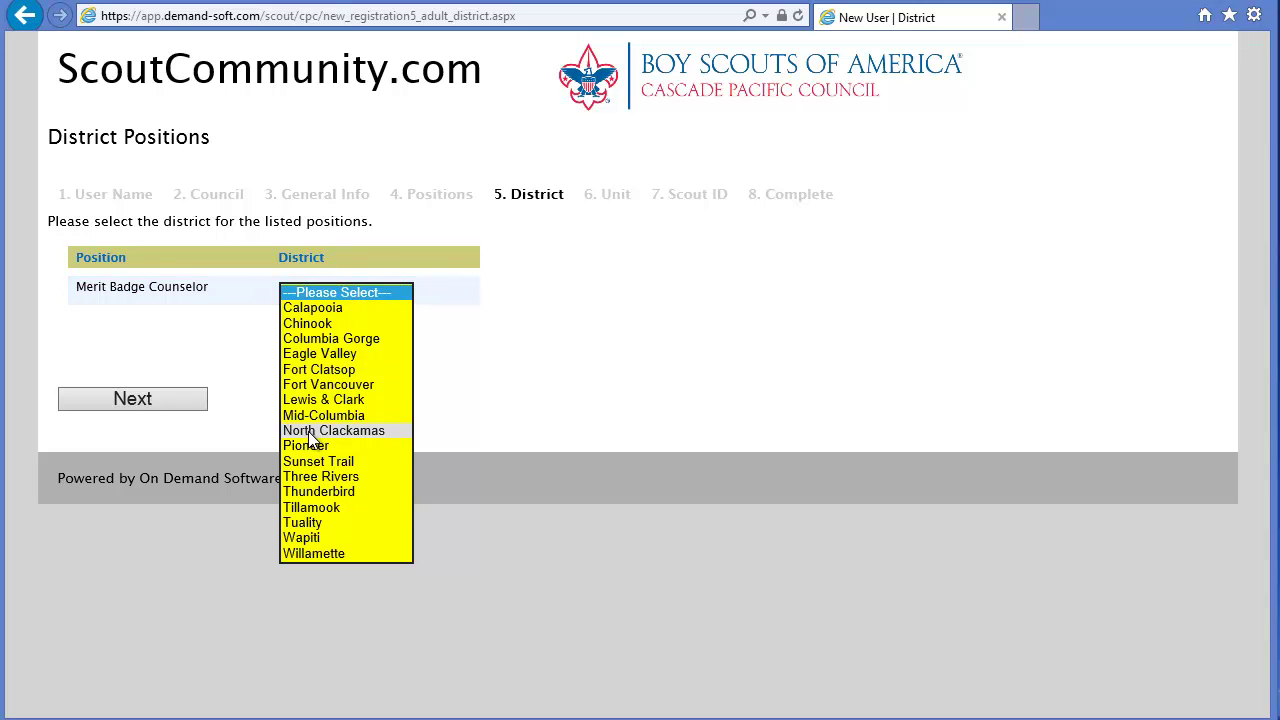
{"action": "left_click", "coordinate": [329, 384]}
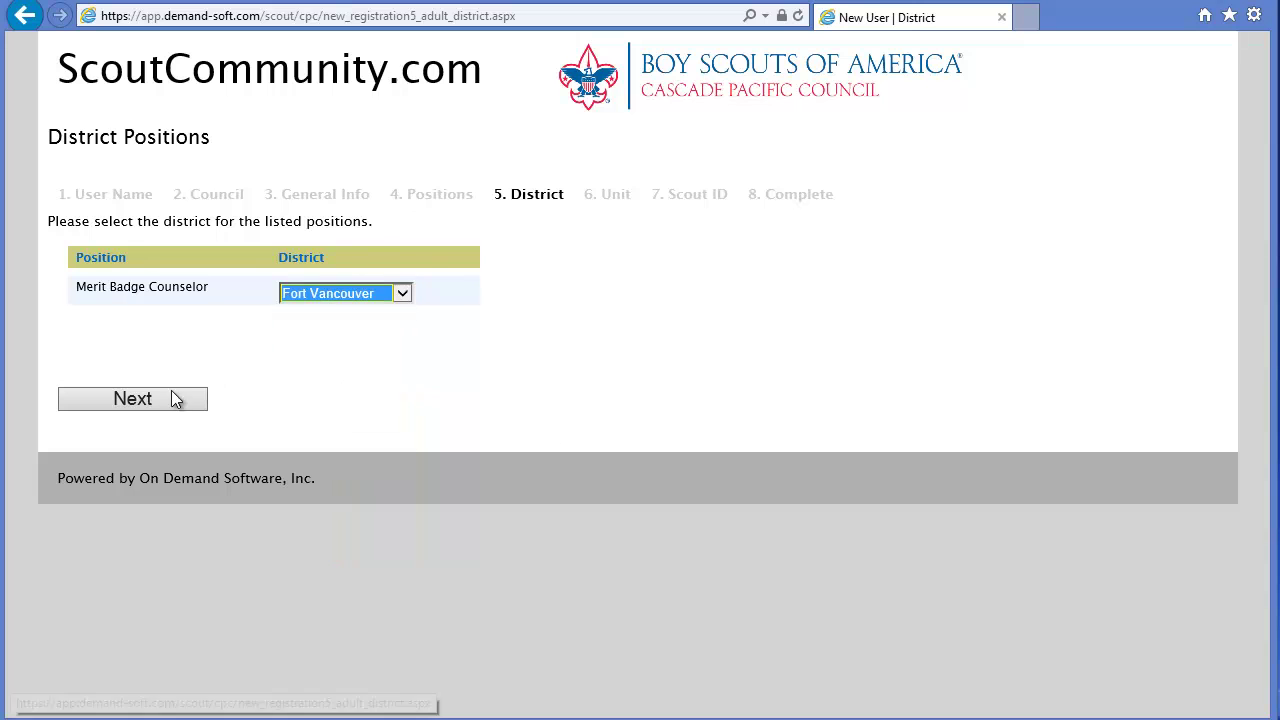
{"action": "left_click", "coordinate": [115, 397]}
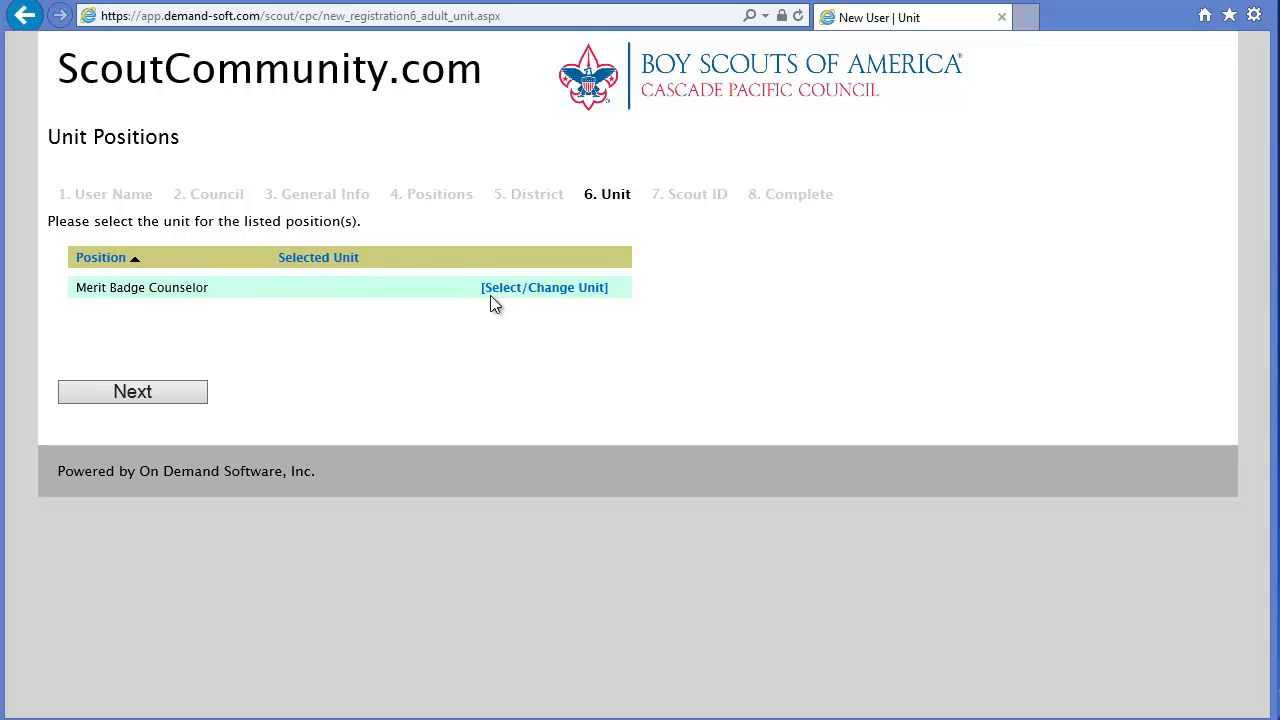
Step: Search for 'troop 25', select Troop 25 as the unit, and continue
{"action": "left_click", "coordinate": [543, 295]}
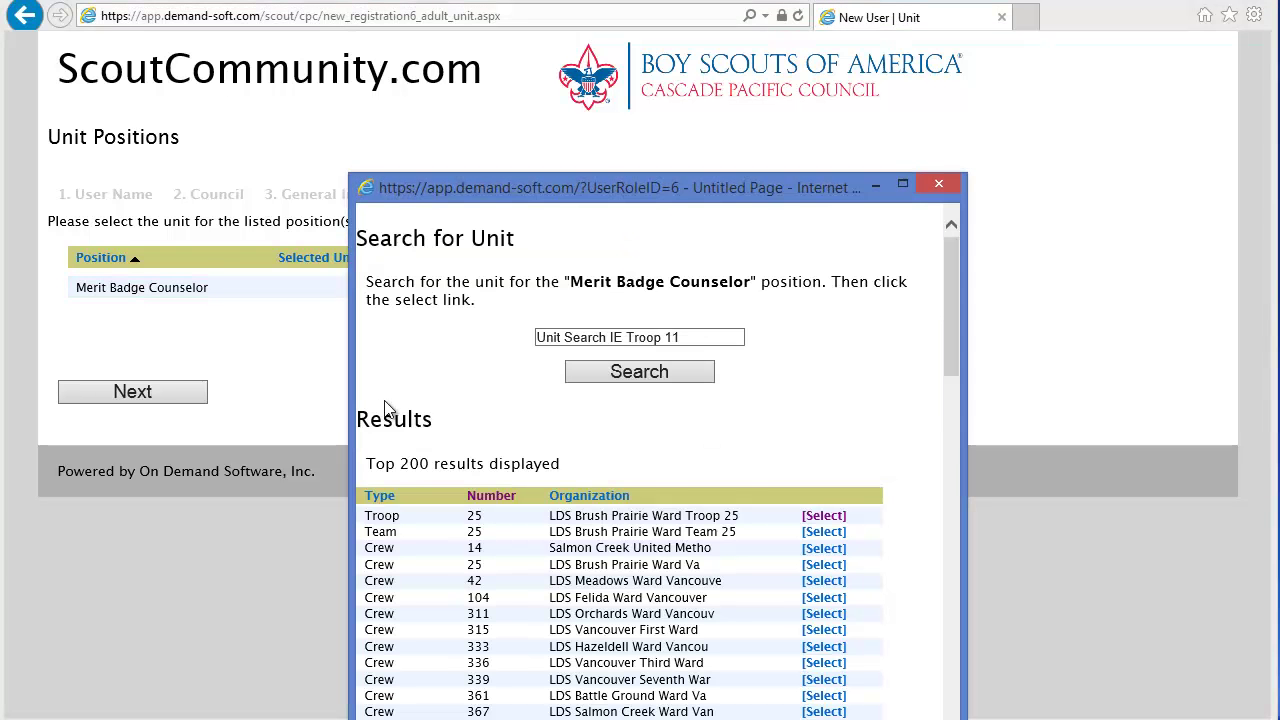
{"action": "left_click_drag", "start_coordinate": [745, 189], "coordinate": [729, 69]}
{"action": "left_click", "coordinate": [663, 248]}
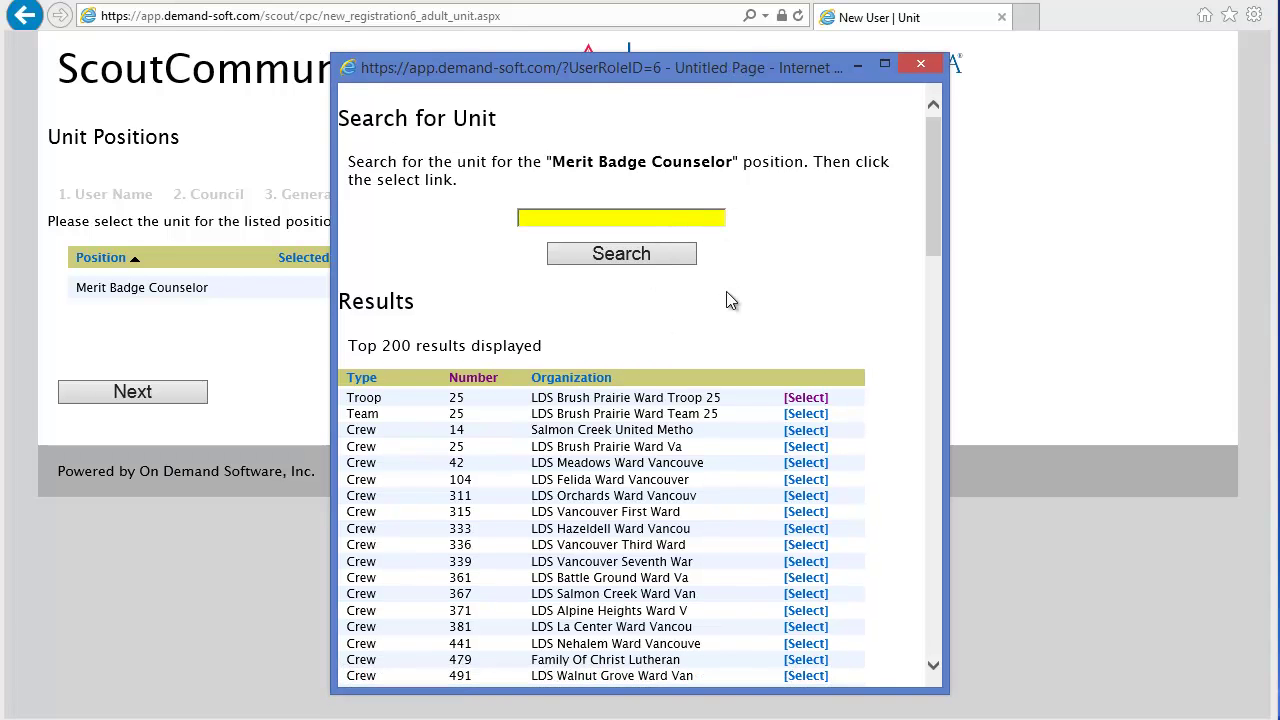
{"action": "type", "text": "troop 25"}
{"action": "key", "text": "Return"}
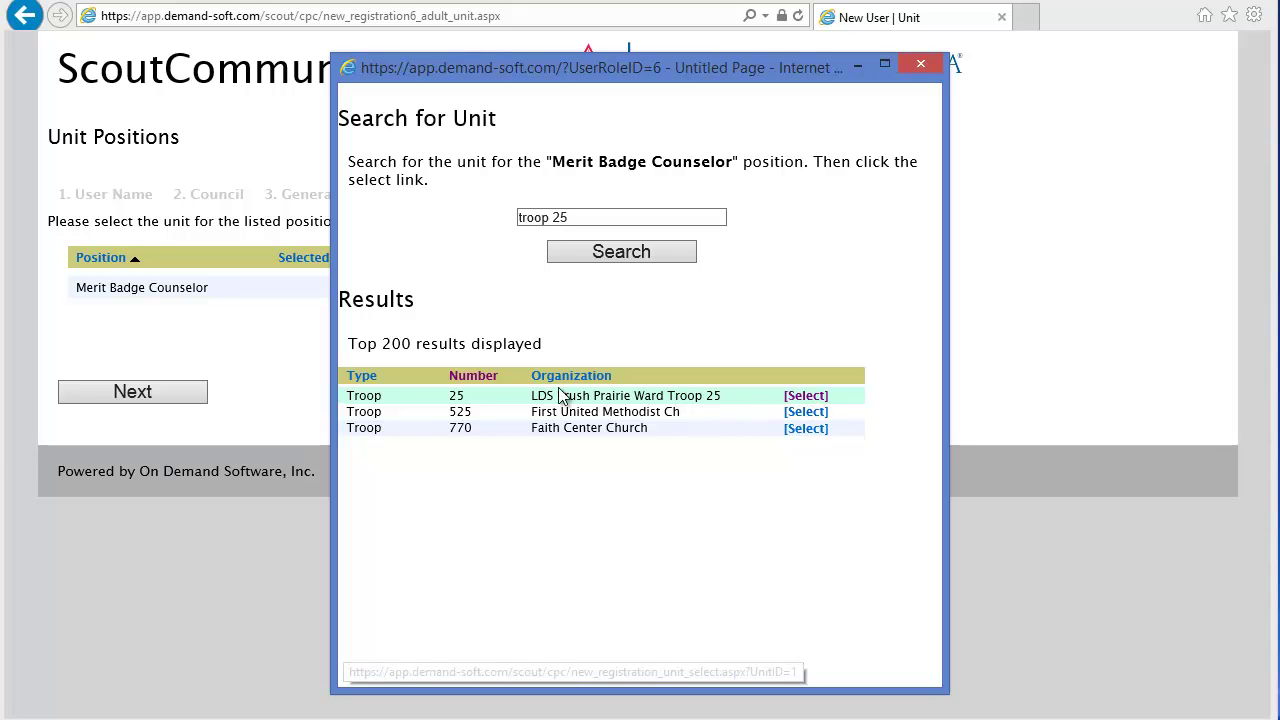
{"action": "left_click", "coordinate": [807, 397]}
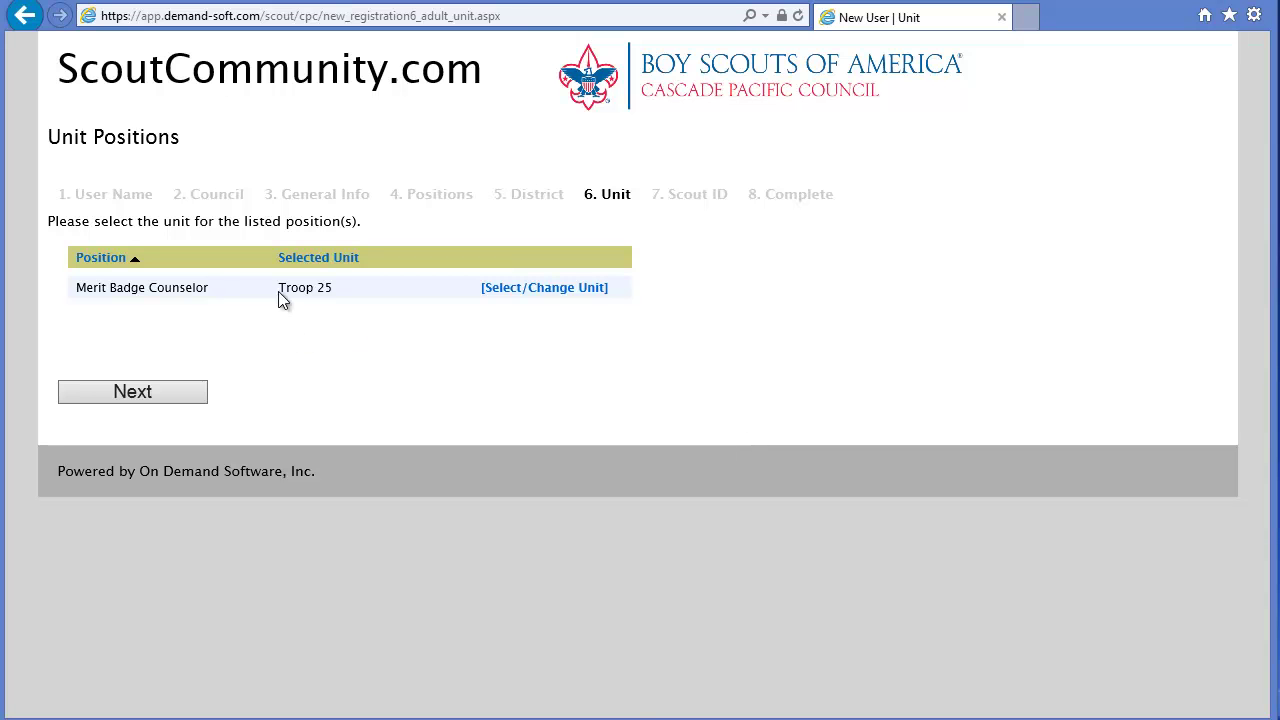
{"action": "left_click", "coordinate": [145, 390]}
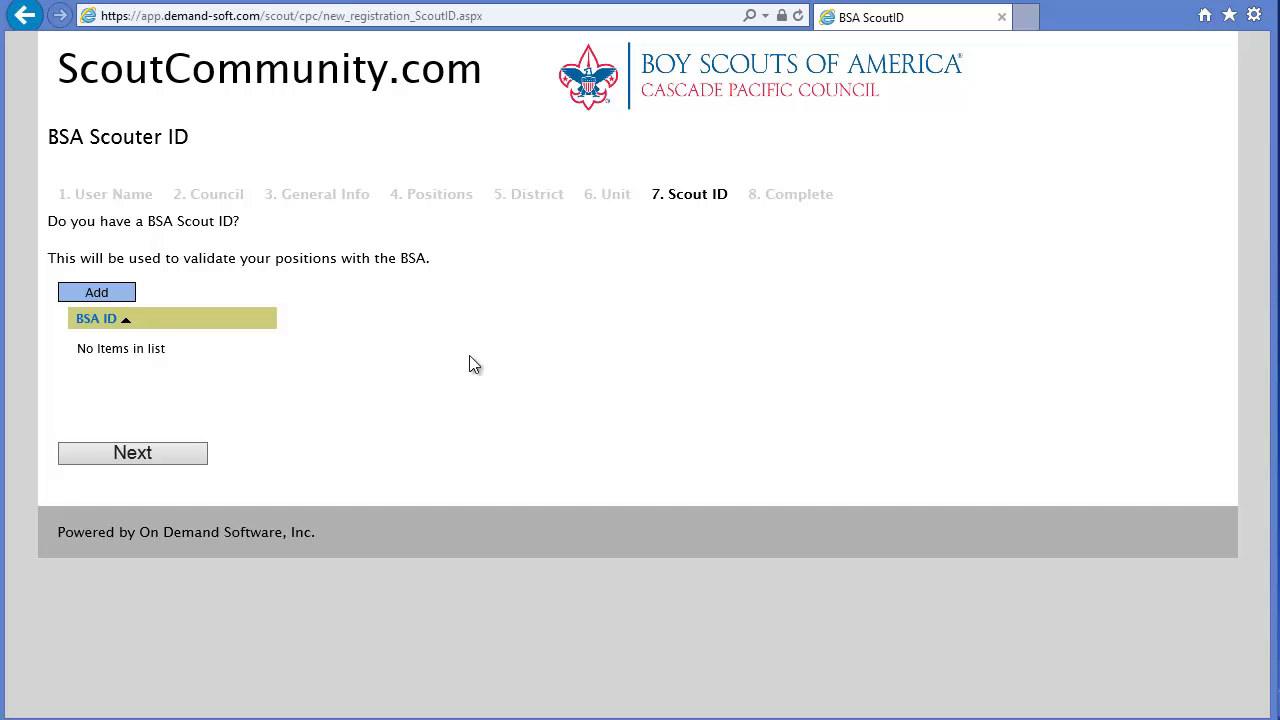
Step: Skip the BSA Scout ID and complete the registration
{"action": "left_click", "coordinate": [125, 295]}
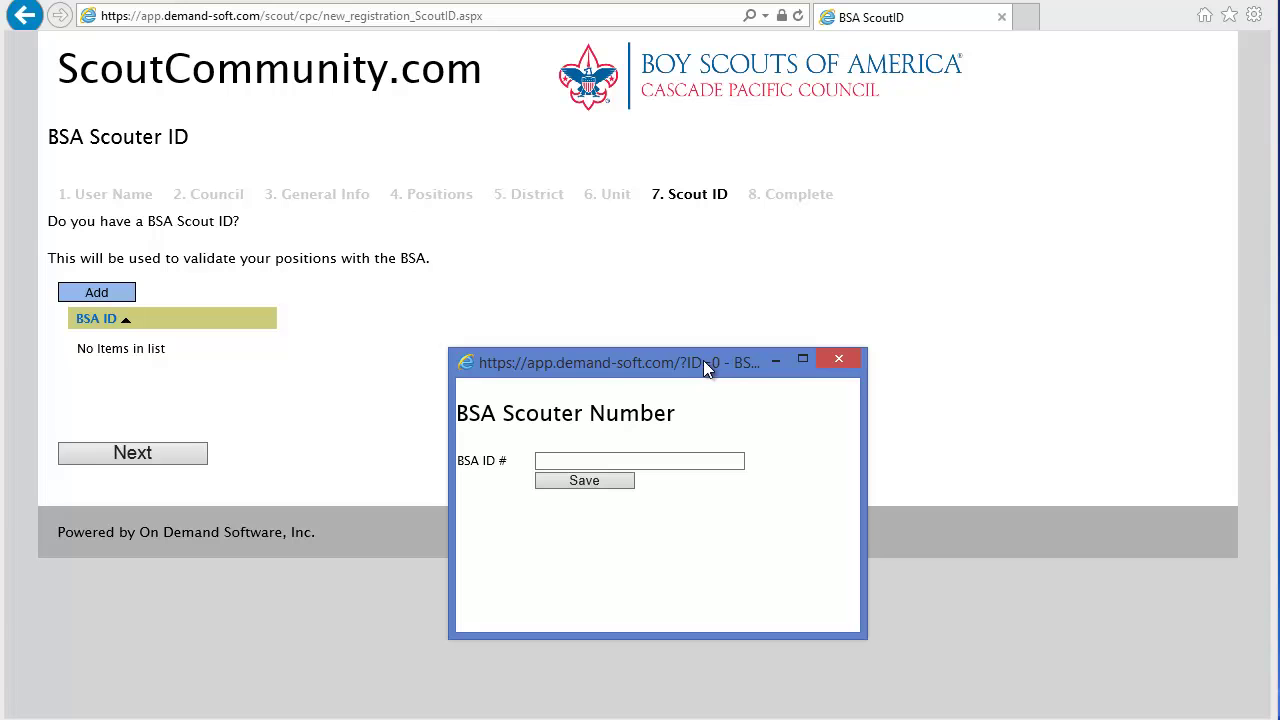
{"action": "left_click", "coordinate": [843, 361]}
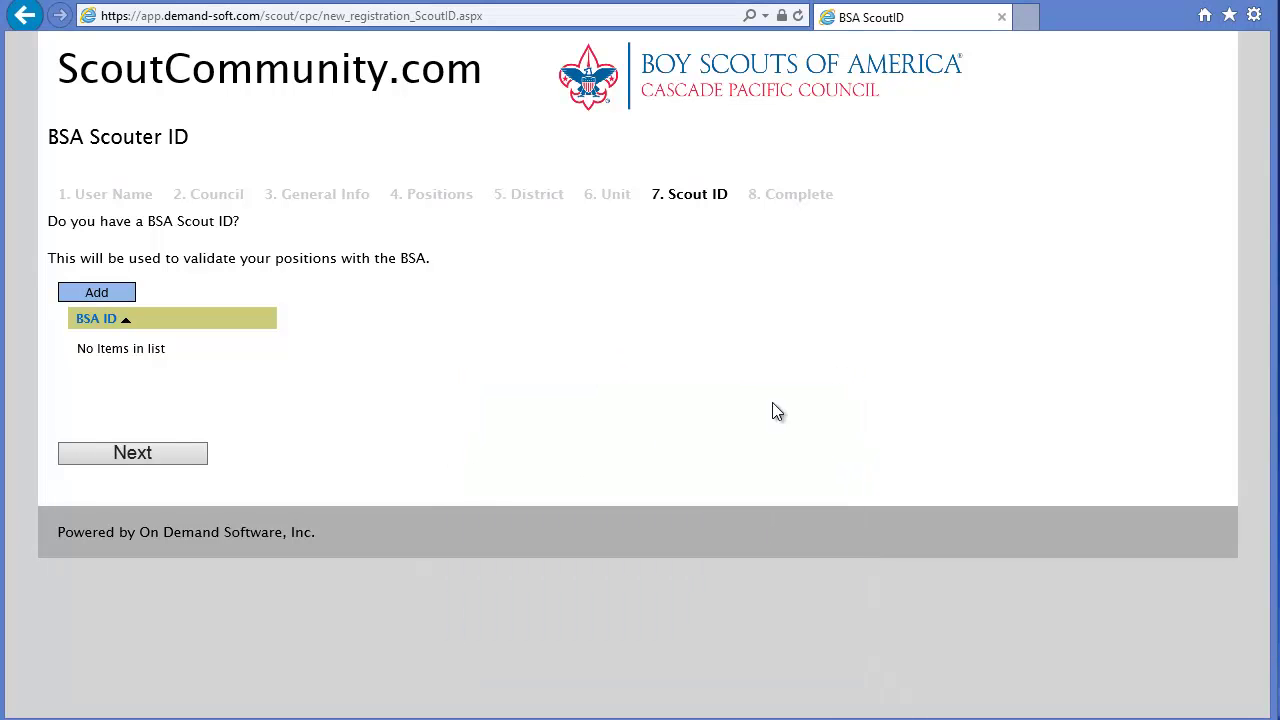
{"action": "left_click", "coordinate": [138, 453]}
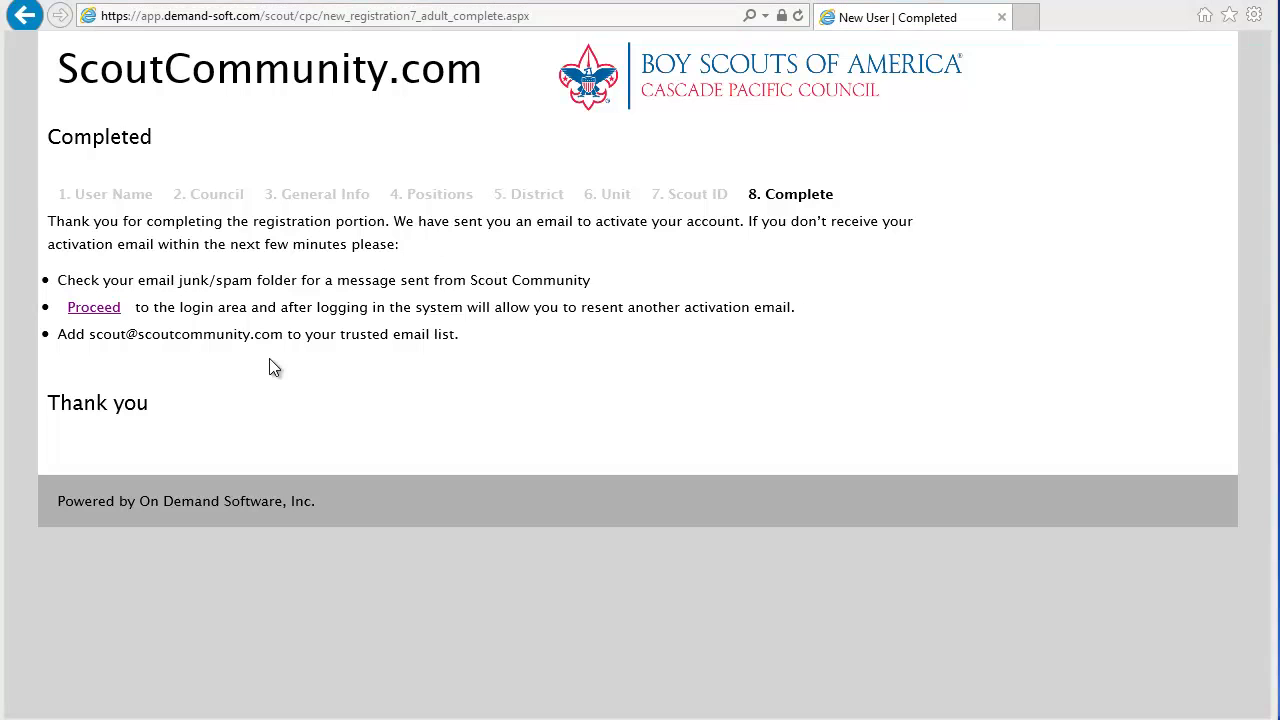
Step: Follow the activation link in the ScoutCommunity.com e-mail to activate the account
{"action": "left_click", "coordinate": [112, 310]}
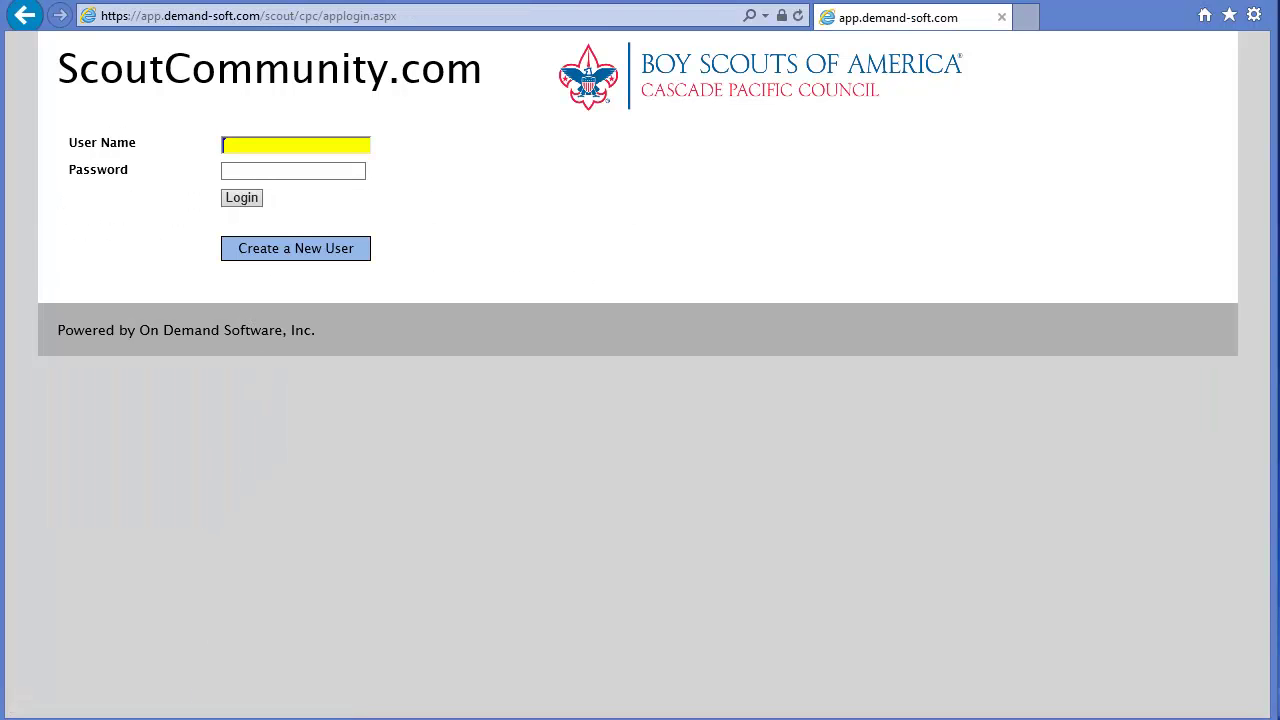
{"action": "left_click", "coordinate": [174, 718]}
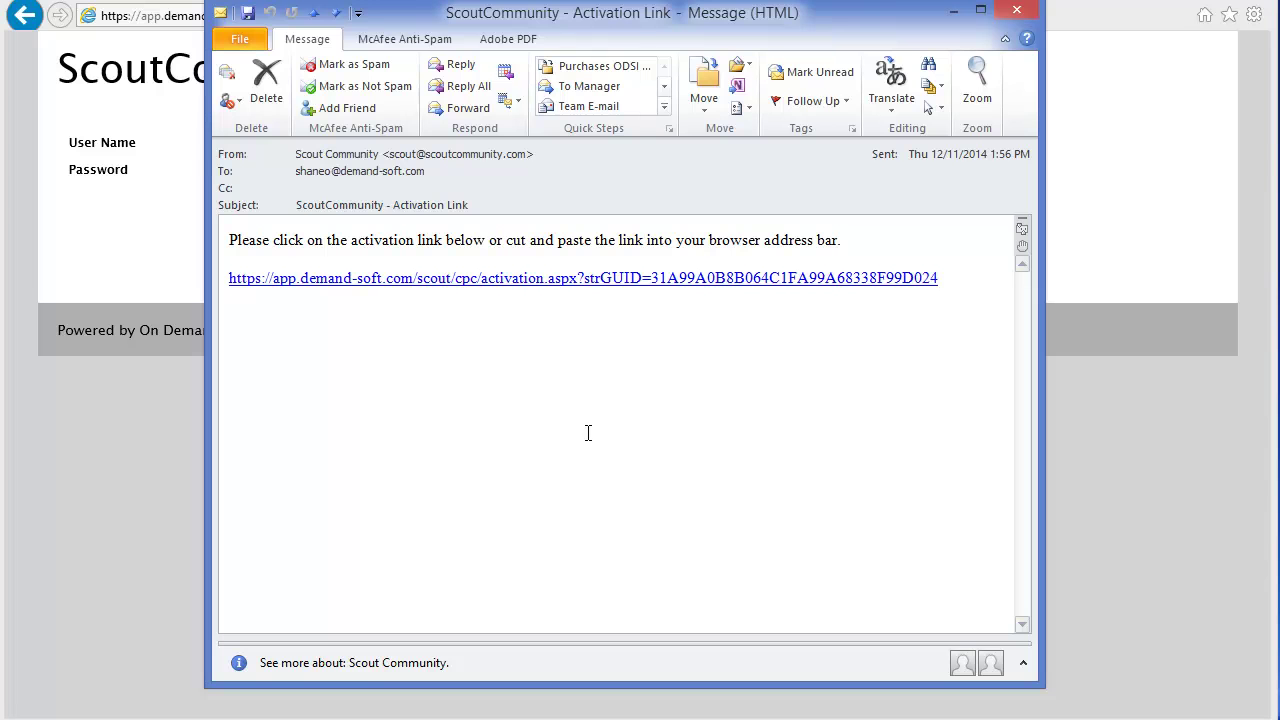
{"action": "left_click", "coordinate": [671, 287]}
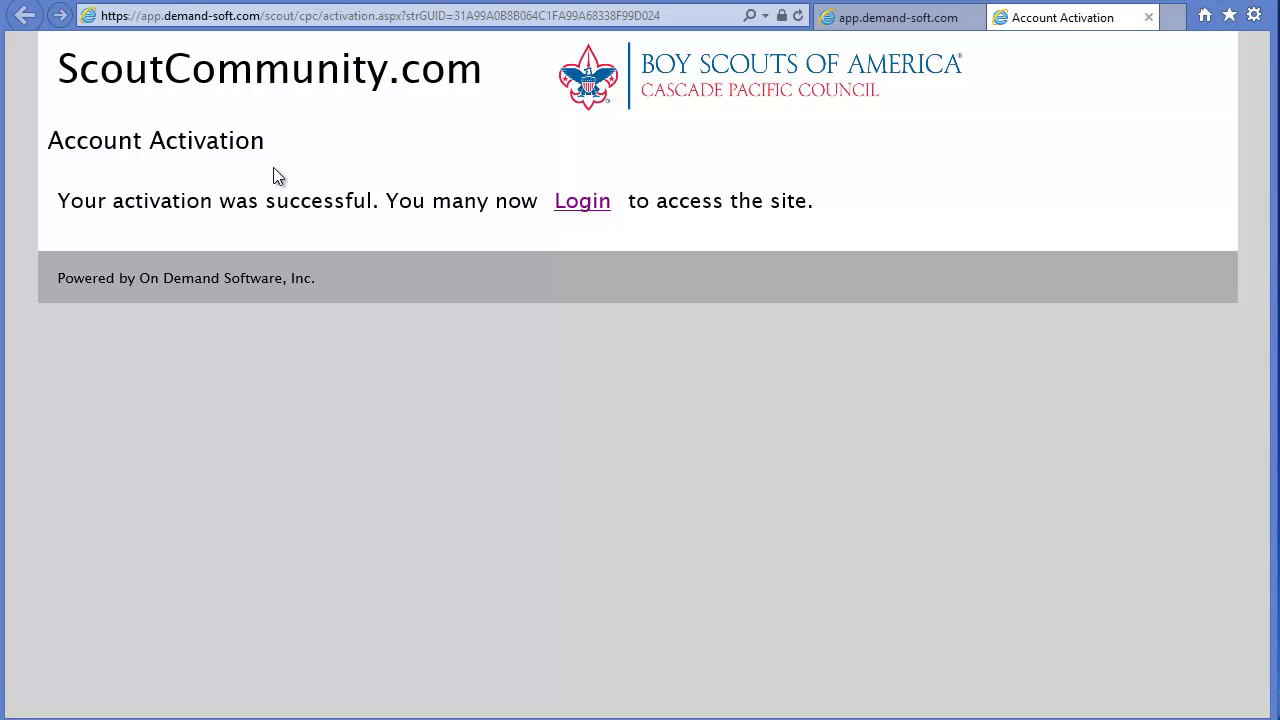
Step: Log in with the new account's user name and password to reach the Dashboard
{"action": "left_click", "coordinate": [582, 205]}
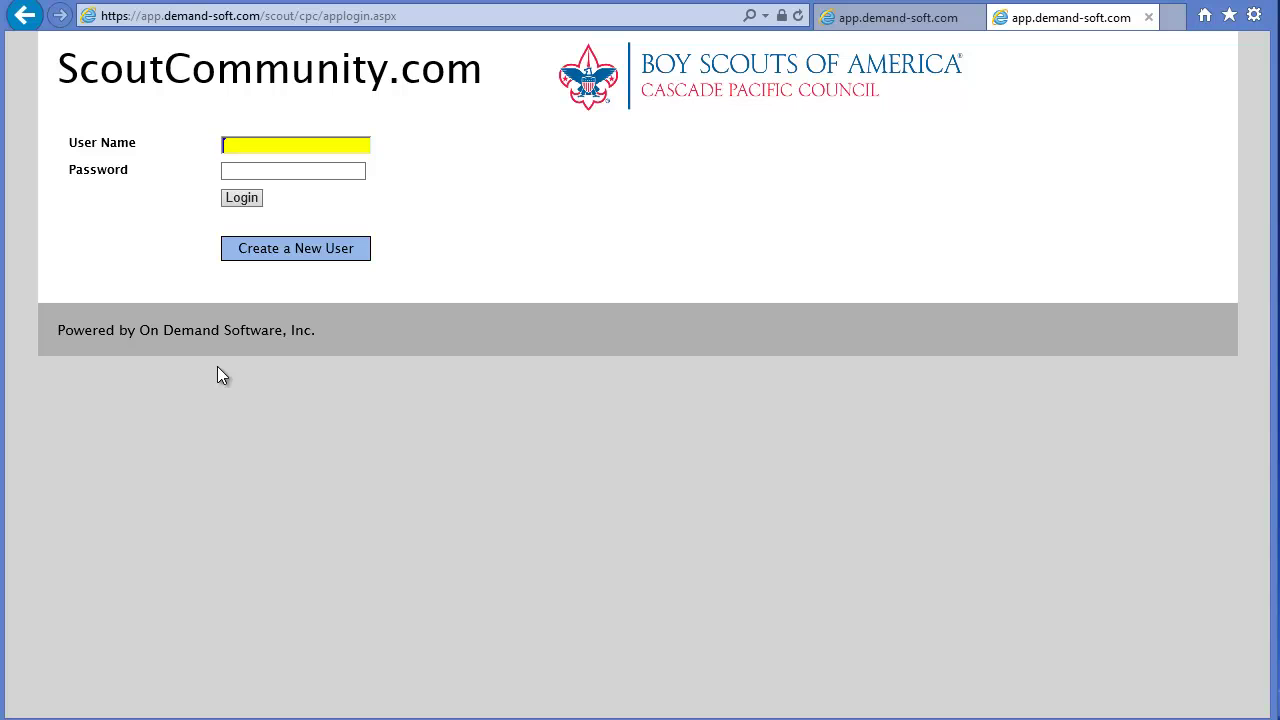
{"action": "type", "text": "johnsmith"}
{"action": "key", "text": "Tab"}
{"action": "type", "text": "••••••"}
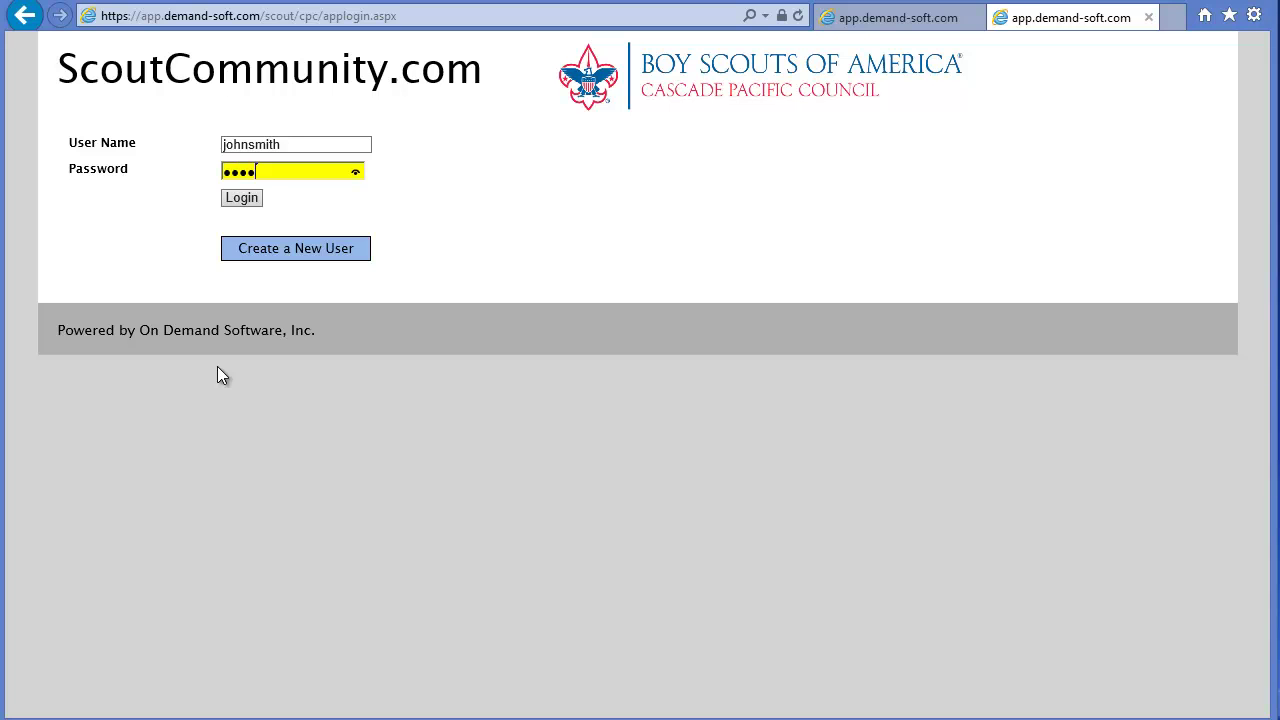
{"action": "key", "text": "Tab"}
{"action": "key", "text": "Return"}
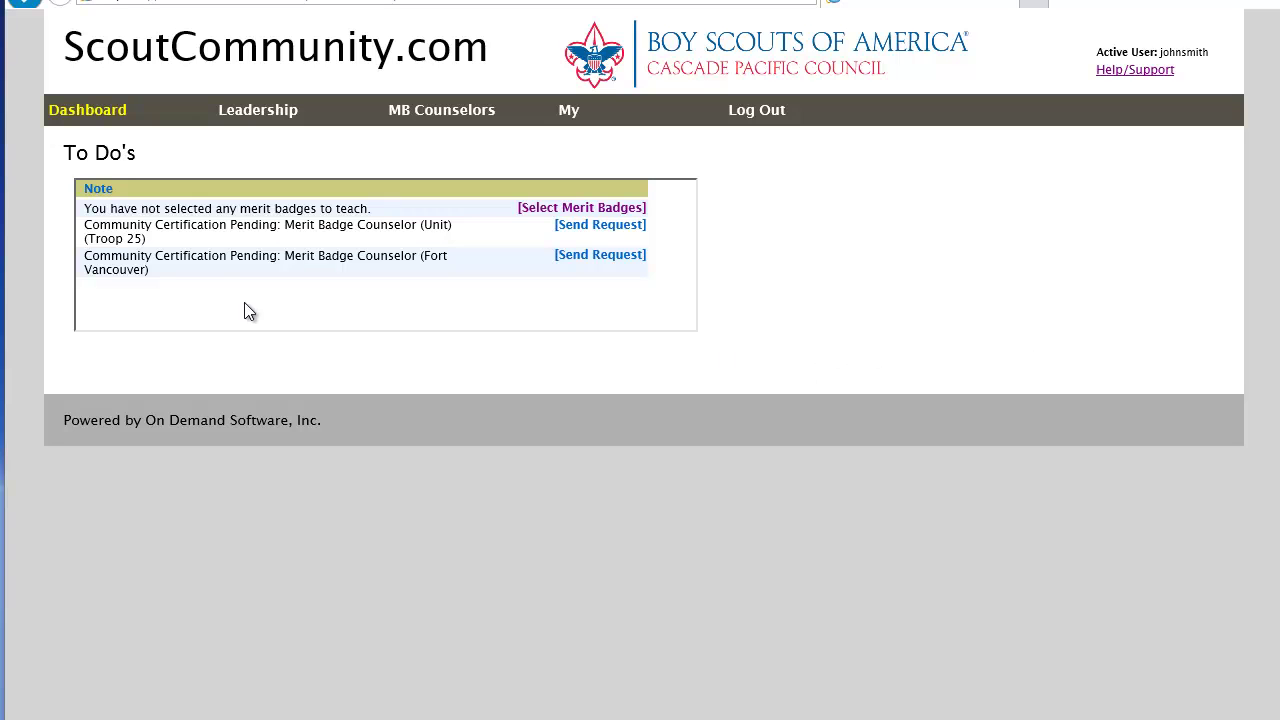
Step: Open the profile's Merit Badges list from the My menu; it holds no badges yet
{"action": "left_click", "coordinate": [543, 208]}
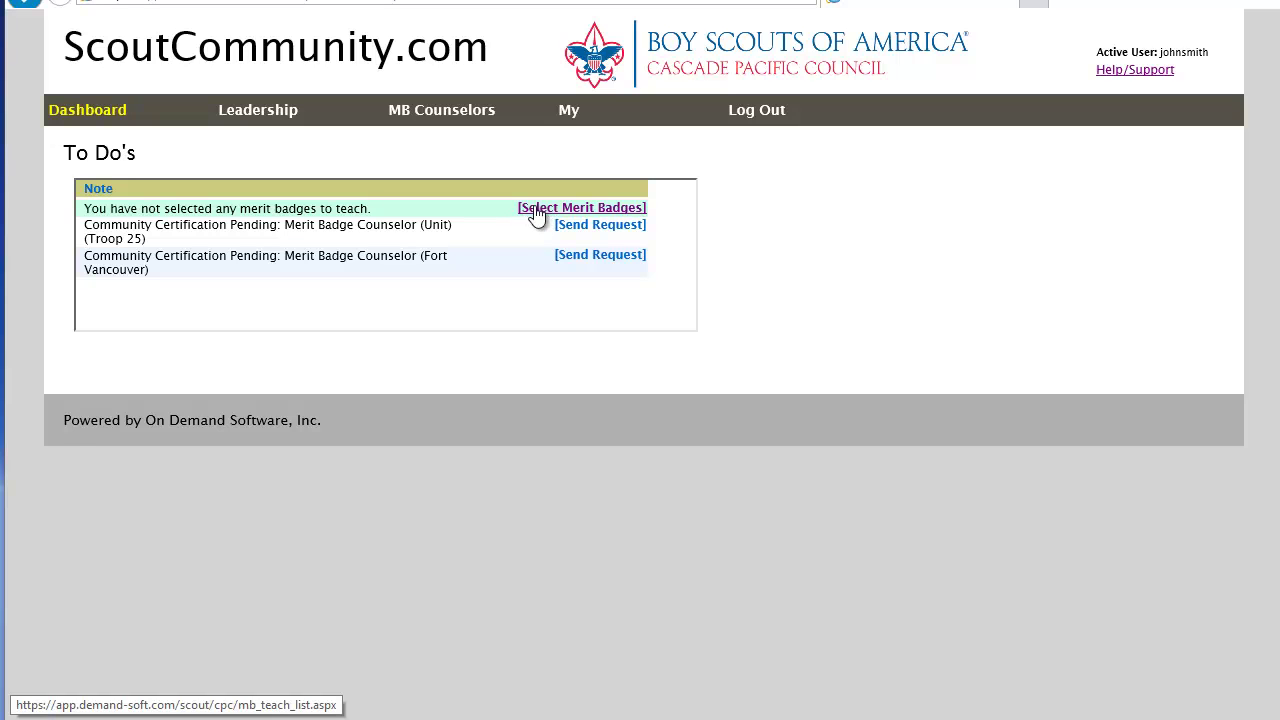
{"action": "mouse_move", "coordinate": [574, 118]}
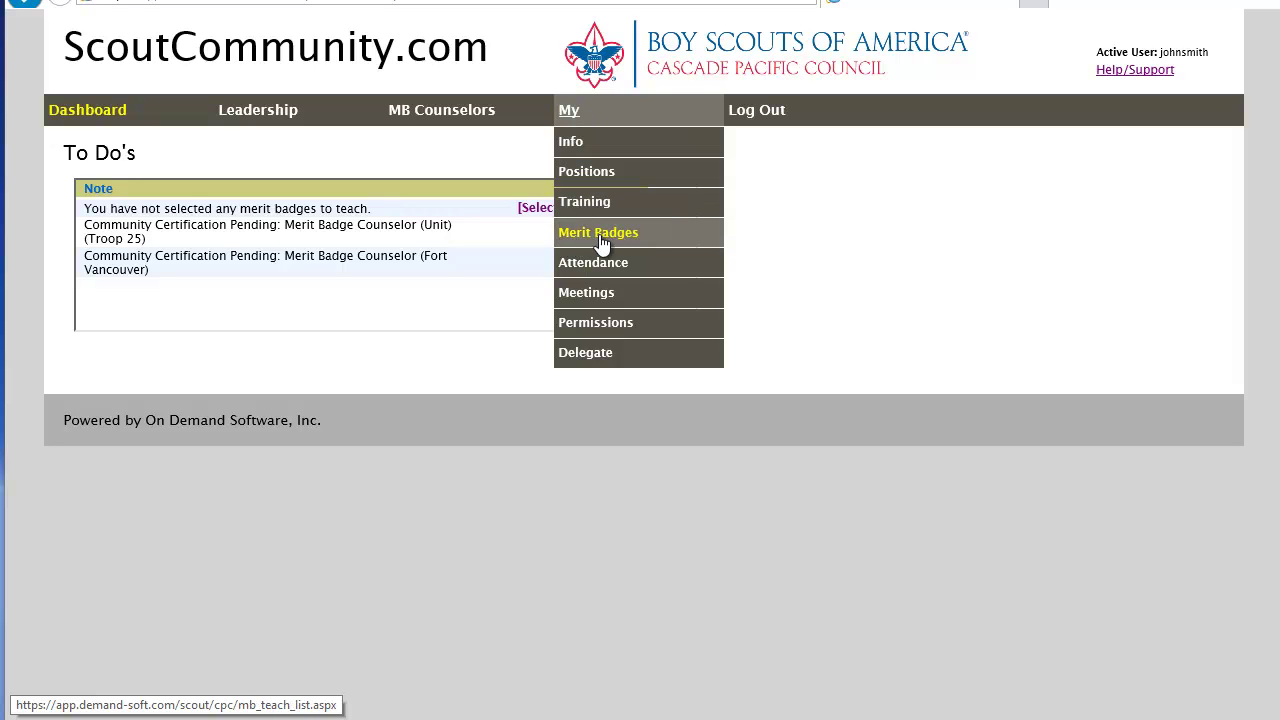
{"action": "left_click", "coordinate": [541, 213]}
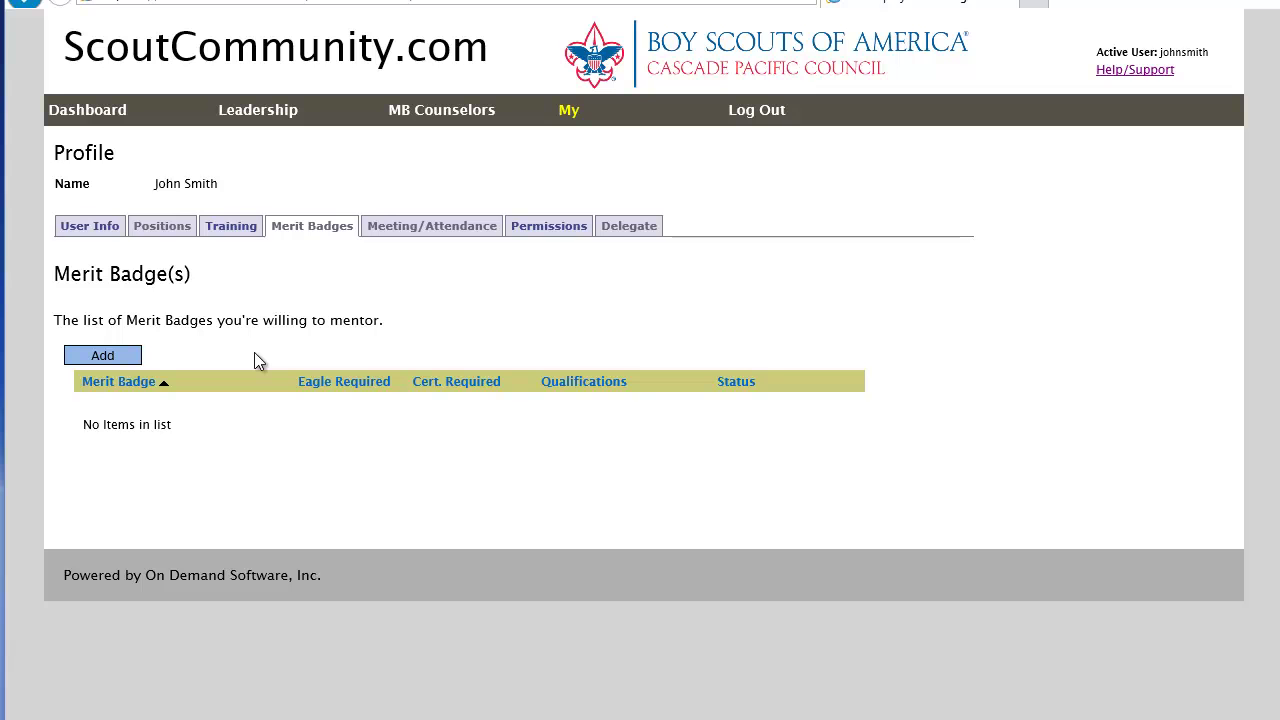
Step: Open the merit badge picker and tick Animation and Archery
{"action": "left_click", "coordinate": [104, 356]}
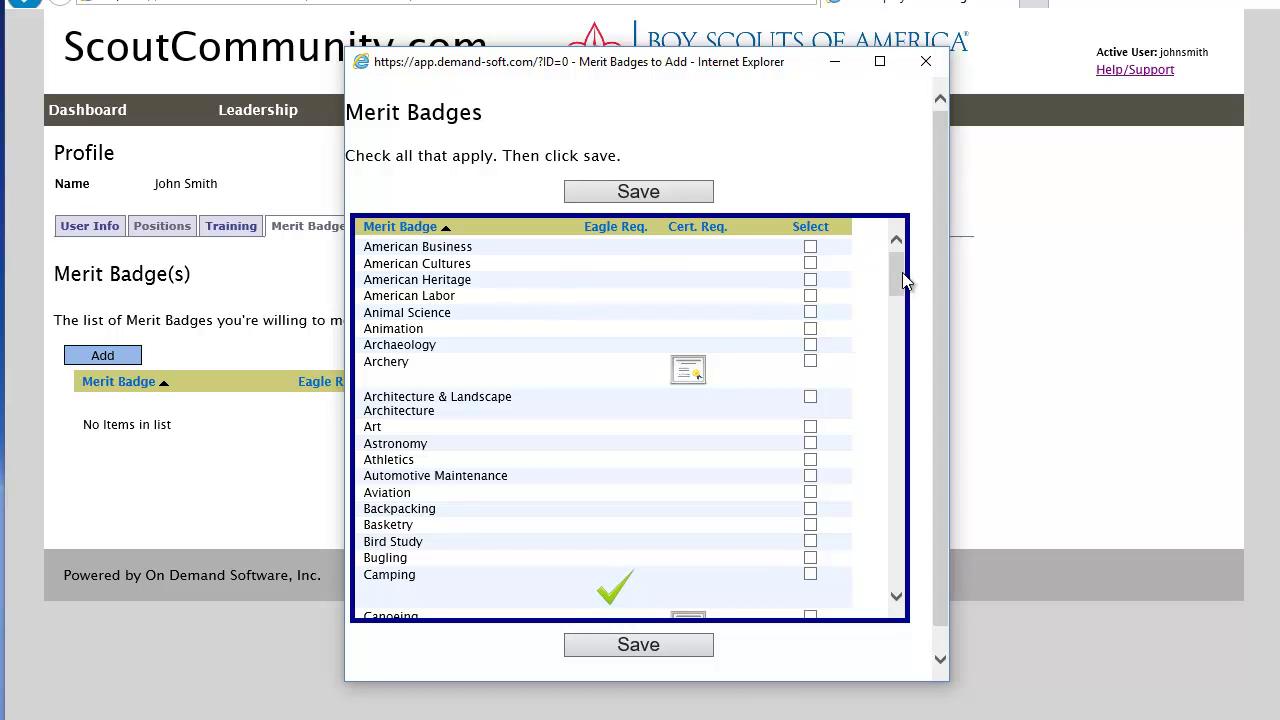
{"action": "left_click", "coordinate": [811, 329]}
{"action": "left_click", "coordinate": [811, 361]}
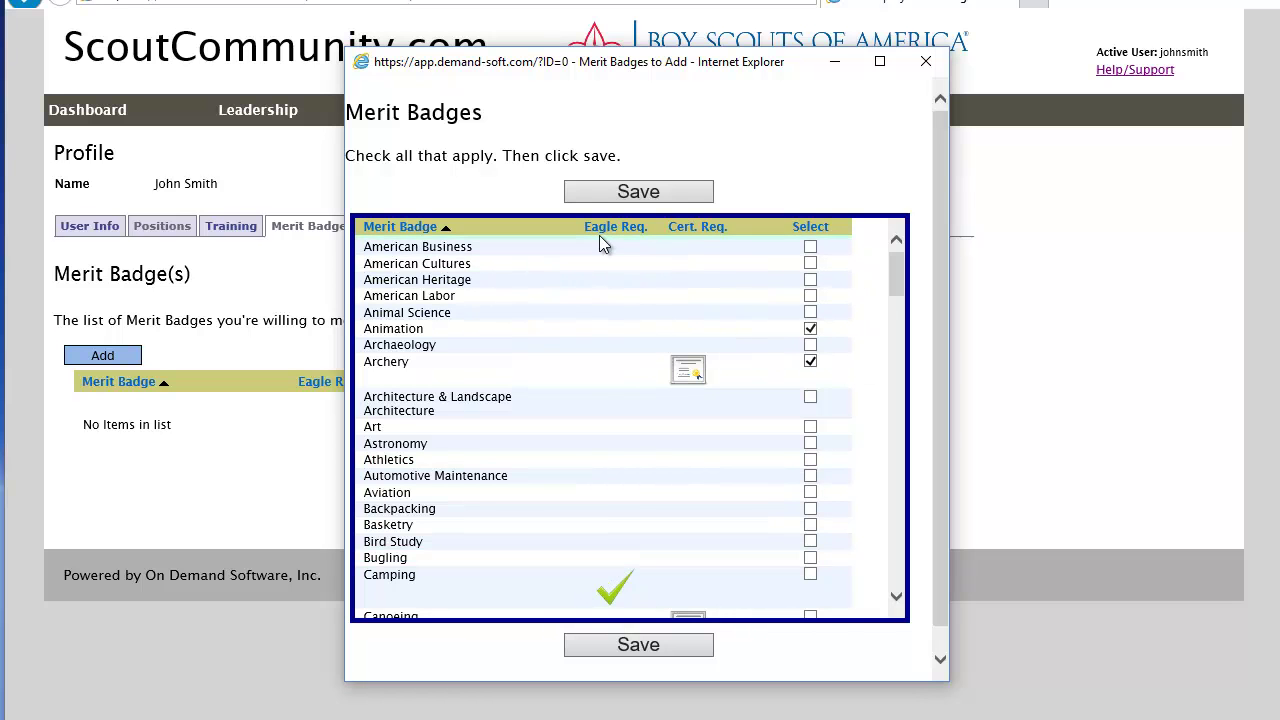
Step: Tick Basketry and Aviation as well and save the four chosen badges
{"action": "scroll", "coordinate": [602, 560], "scroll_direction": "down", "scroll_amount": 2}
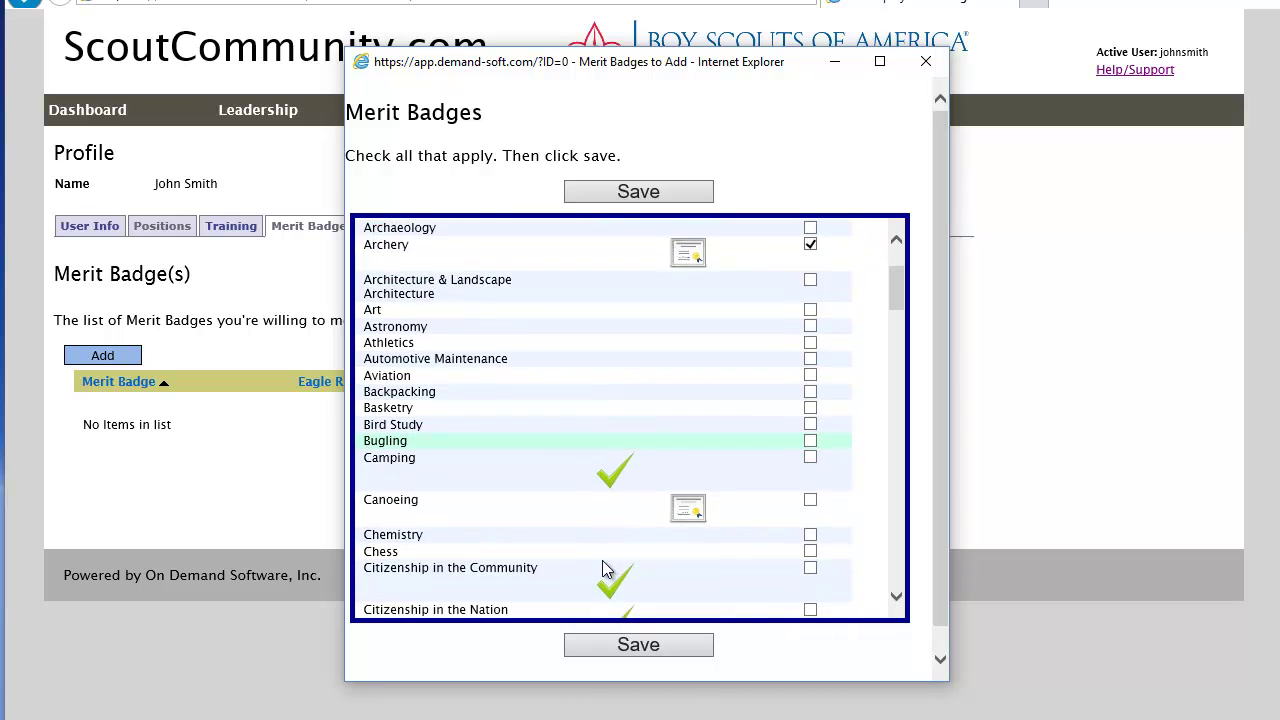
{"action": "scroll", "coordinate": [602, 560], "scroll_direction": "down", "scroll_amount": 1}
{"action": "mouse_move", "coordinate": [607, 411]}
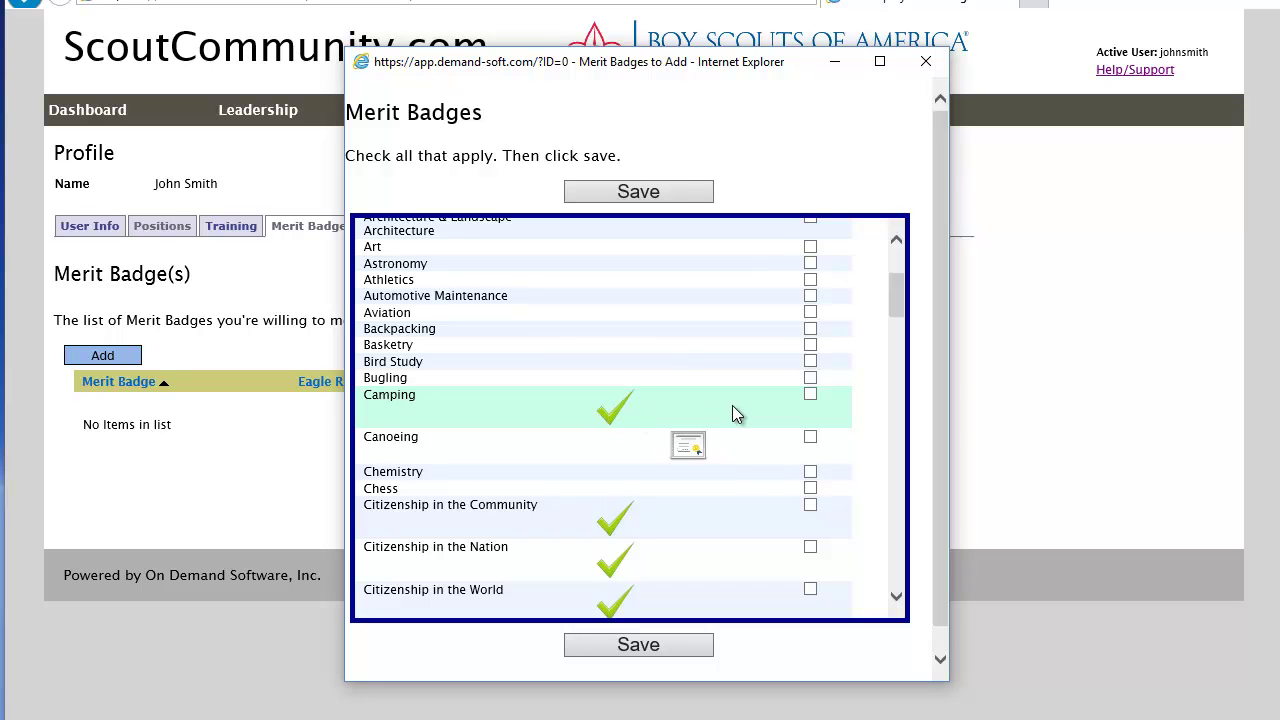
{"action": "scroll", "coordinate": [735, 406], "scroll_direction": "down", "scroll_amount": 2}
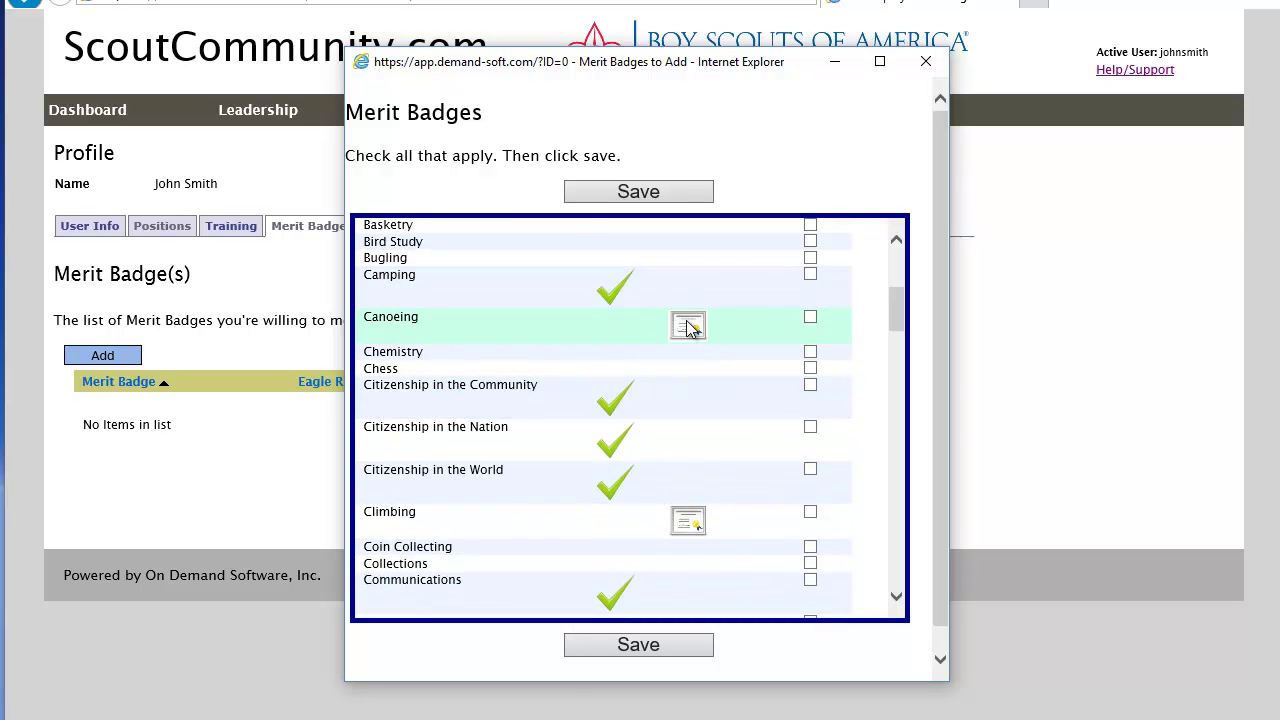
{"action": "mouse_move", "coordinate": [688, 328]}
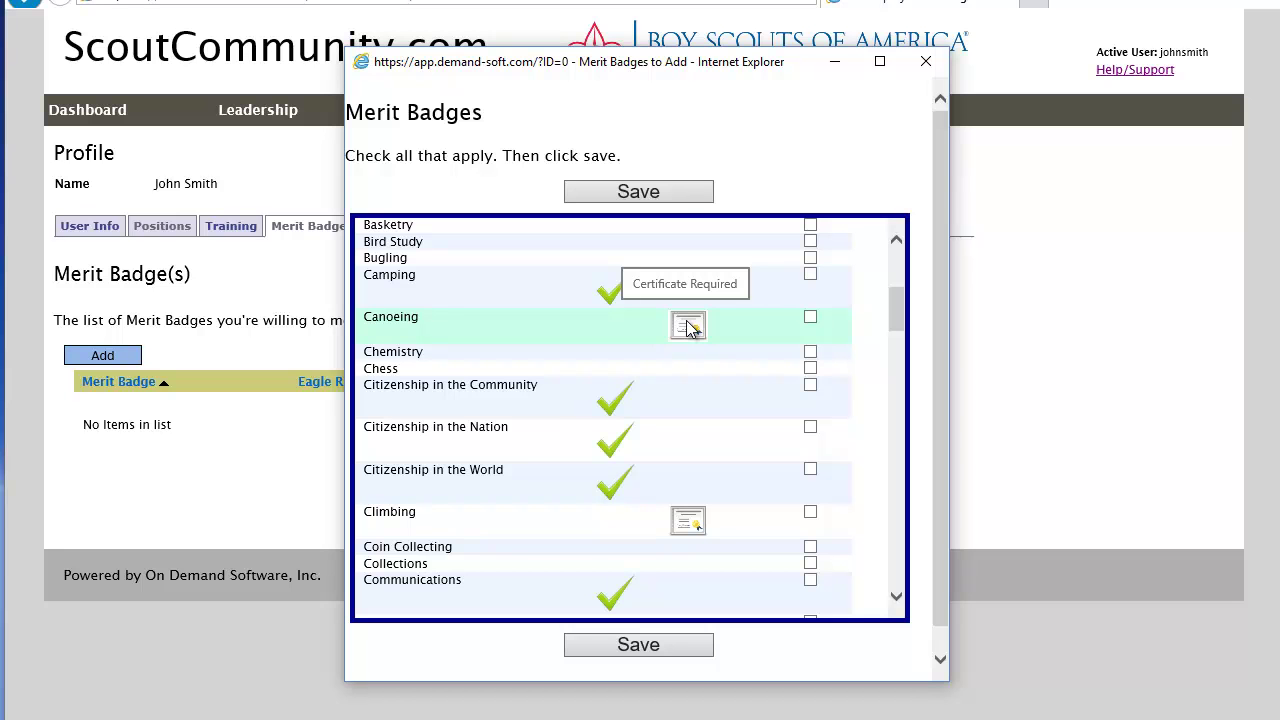
{"action": "mouse_move", "coordinate": [686, 525]}
{"action": "scroll", "coordinate": [748, 485], "scroll_direction": "up", "scroll_amount": 5}
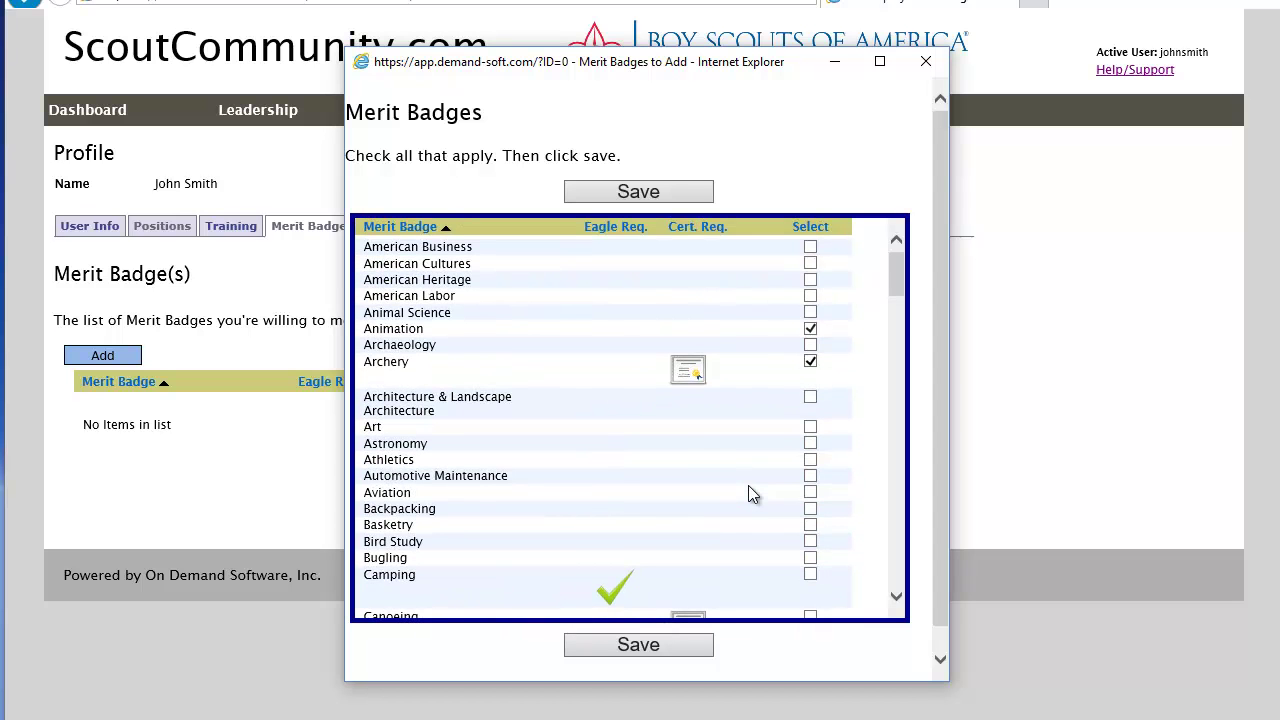
{"action": "mouse_move", "coordinate": [688, 369]}
{"action": "left_click", "coordinate": [810, 524]}
{"action": "left_click", "coordinate": [810, 493]}
{"action": "left_click_drag", "start_coordinate": [903, 281], "coordinate": [901, 288]}
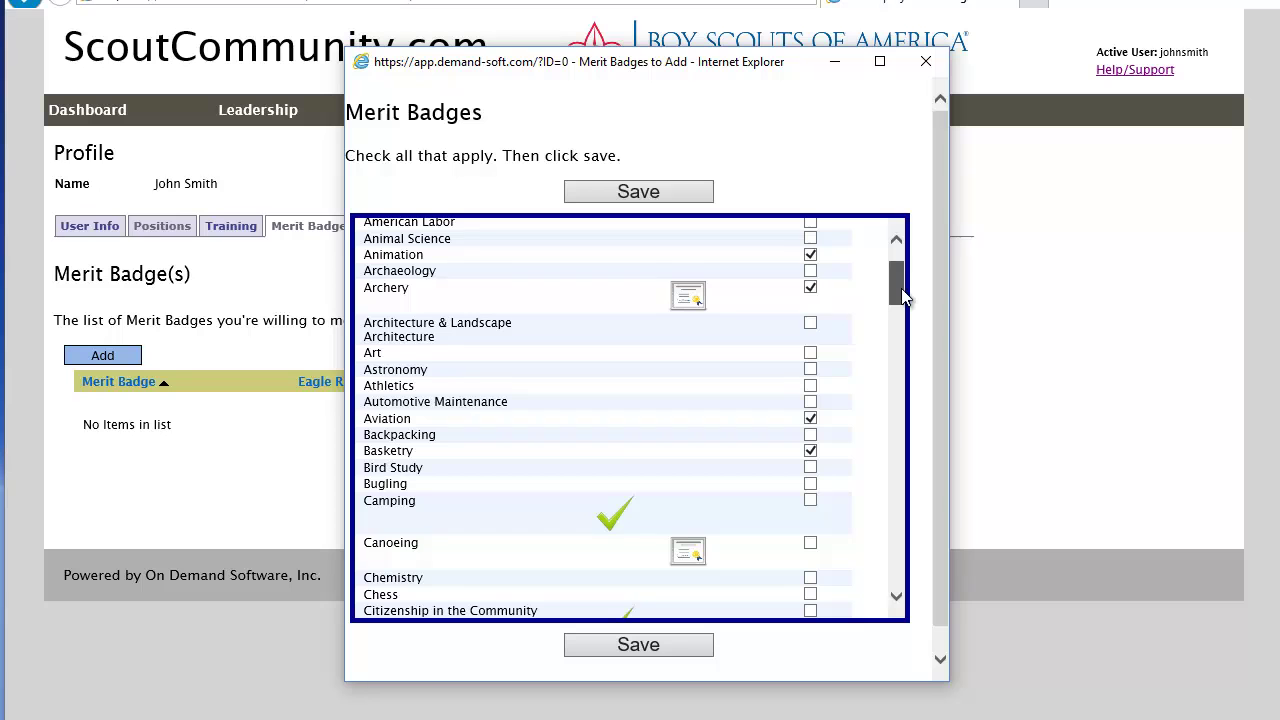
{"action": "left_click", "coordinate": [660, 650]}
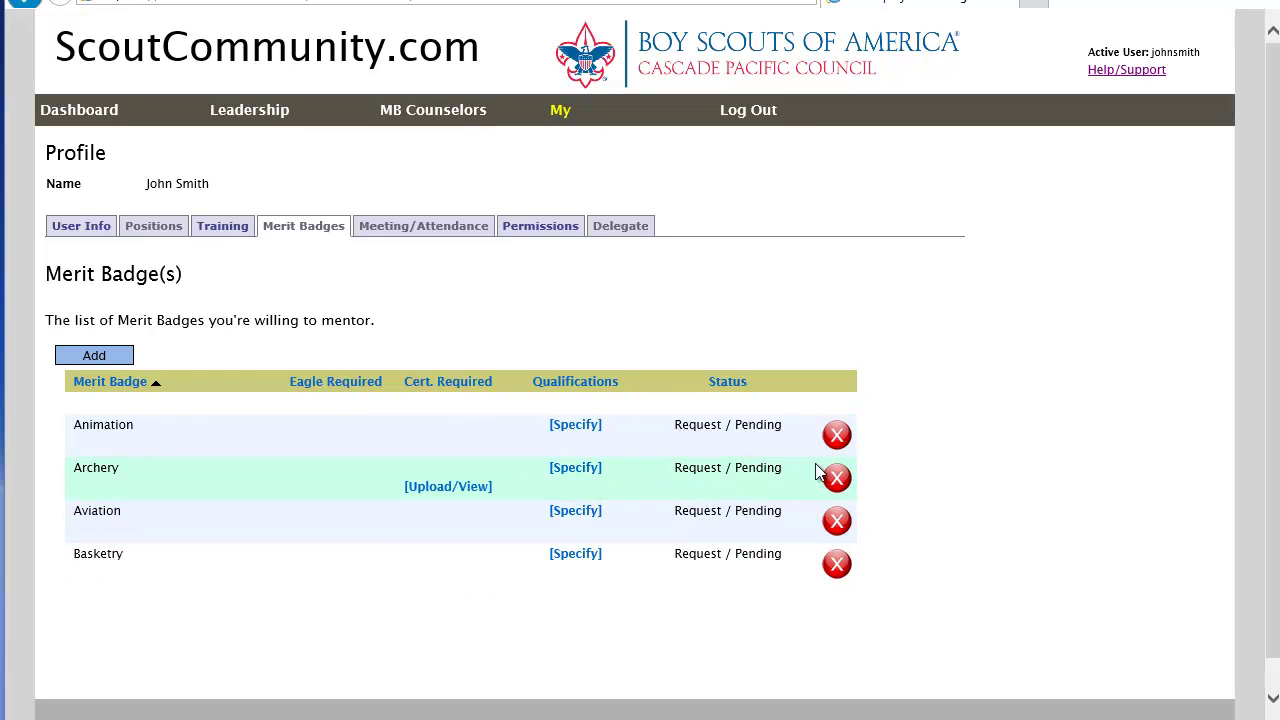
Step: Open Archery's Upload/View window, select the requirement paragraph and tick I Agree to statement A./B
{"action": "left_click", "coordinate": [447, 488]}
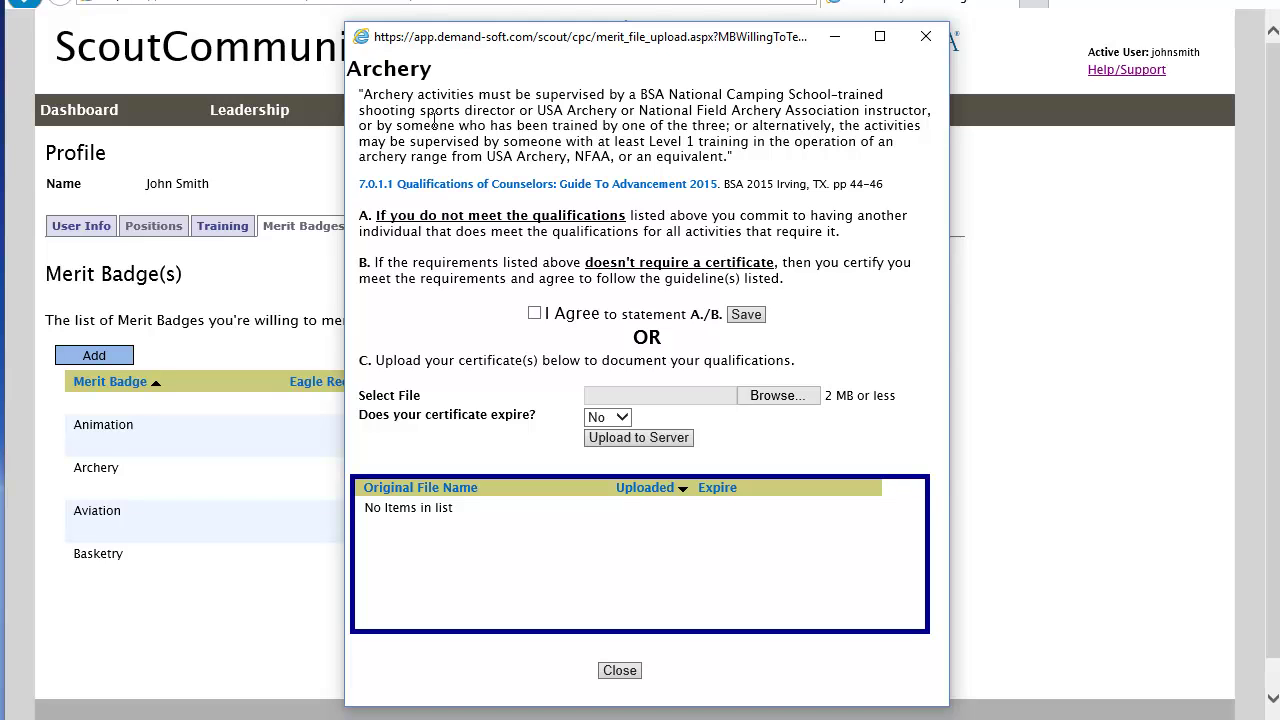
{"action": "left_click_drag", "start_coordinate": [364, 94], "coordinate": [746, 162]}
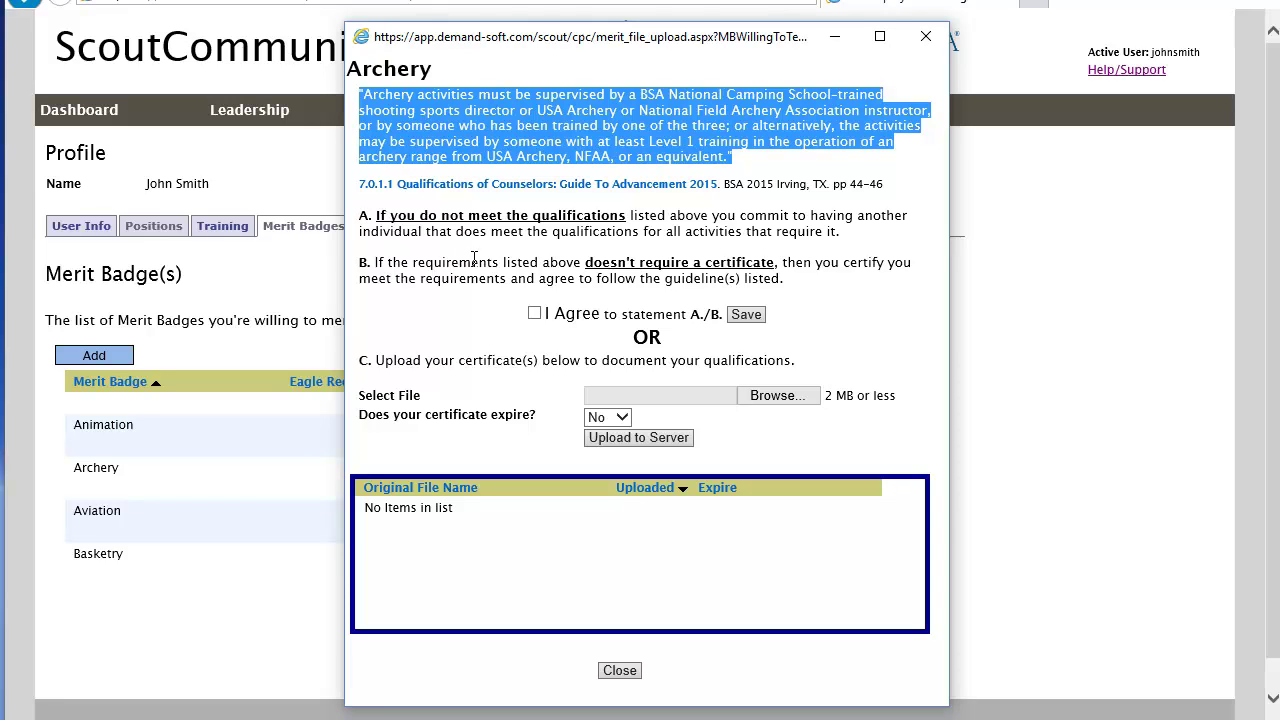
{"action": "left_click", "coordinate": [534, 313]}
Step: Untick I Agree, then browse to C:\TempCertDemo to pick the Archery certificate file
{"action": "left_click", "coordinate": [534, 313]}
{"action": "left_click", "coordinate": [778, 398]}
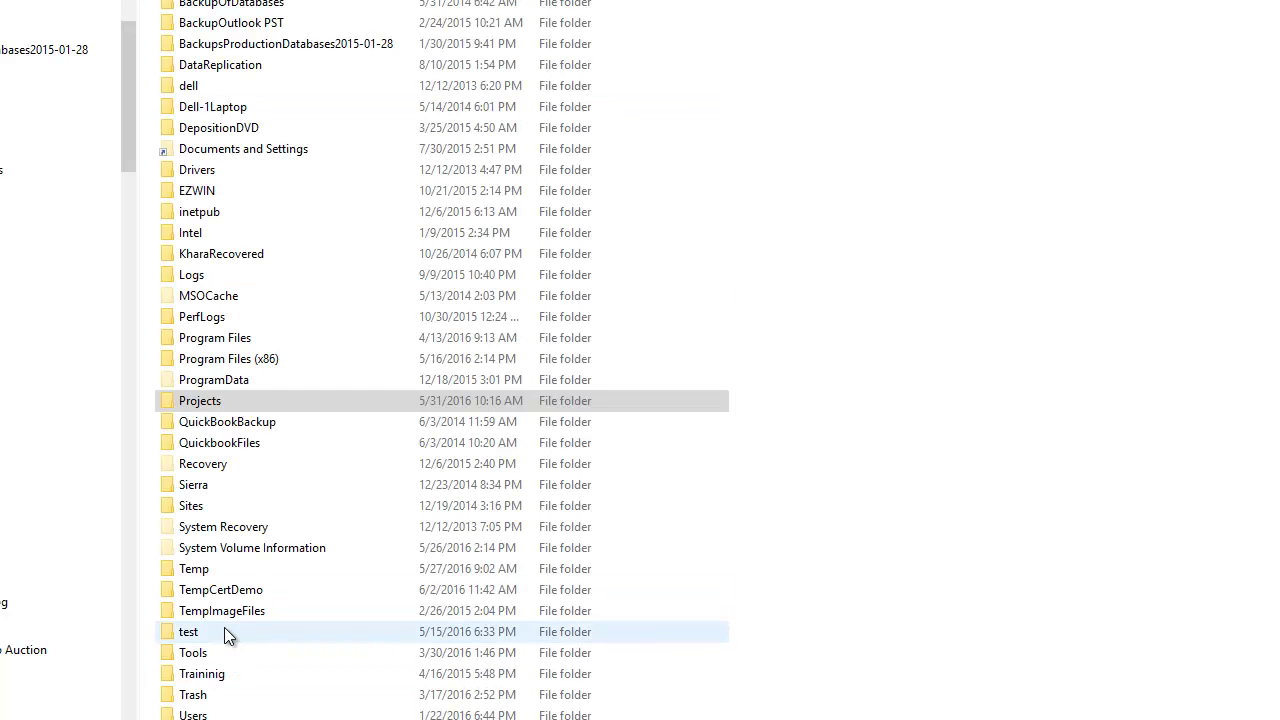
{"action": "left_click", "coordinate": [225, 615]}
{"action": "left_click", "coordinate": [252, 591]}
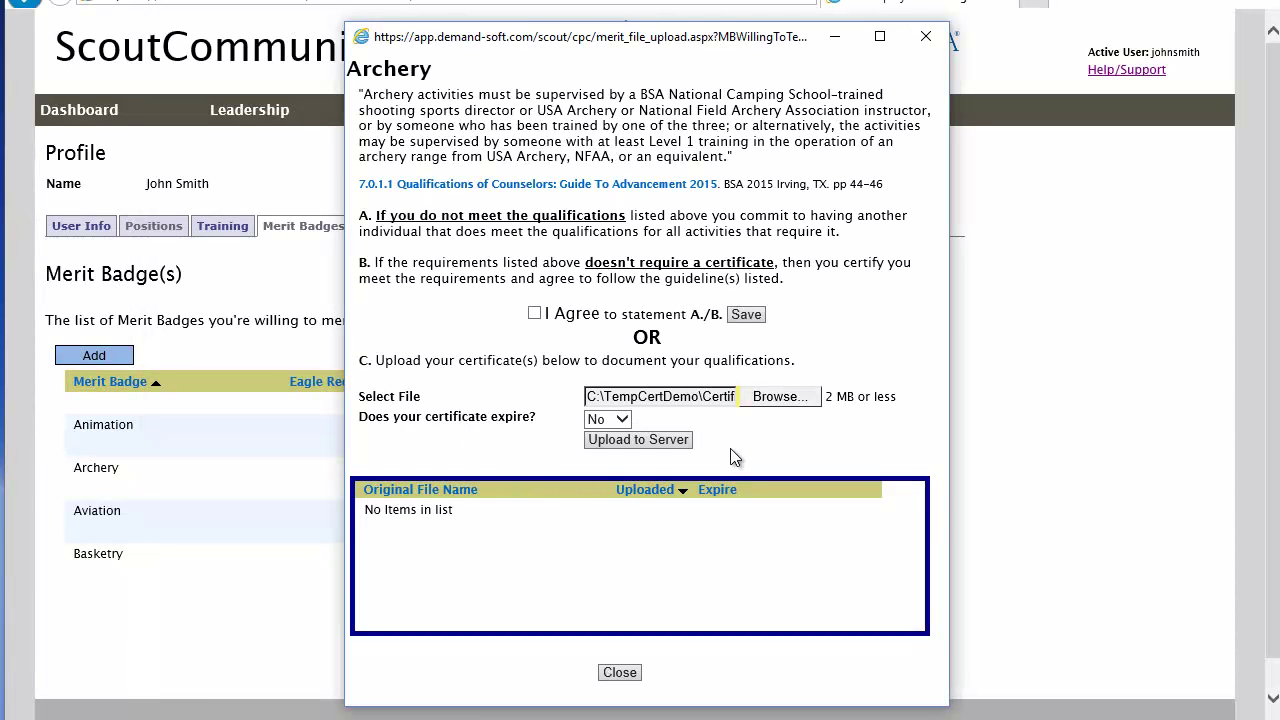
Step: Upload Certificate.pdf for Archery, open the downloaded copy to check it, and close the window
{"action": "left_click", "coordinate": [642, 439]}
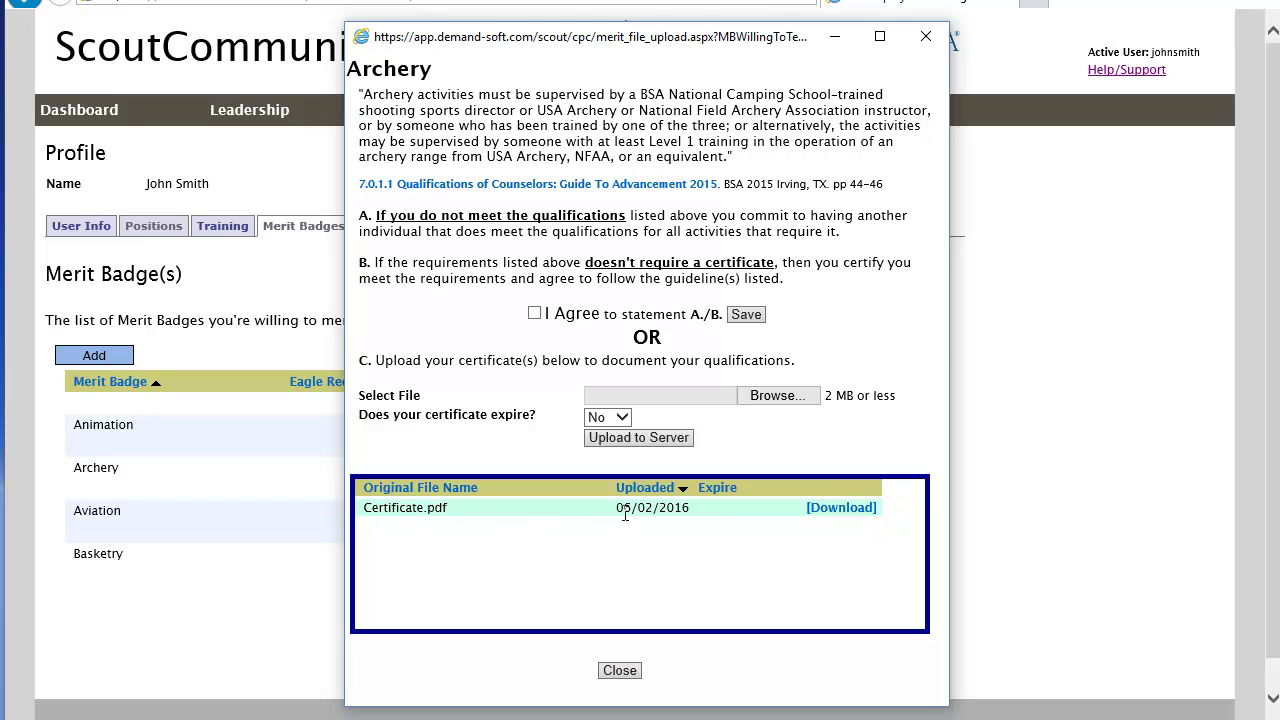
{"action": "left_click", "coordinate": [842, 508]}
{"action": "left_click", "coordinate": [686, 684]}
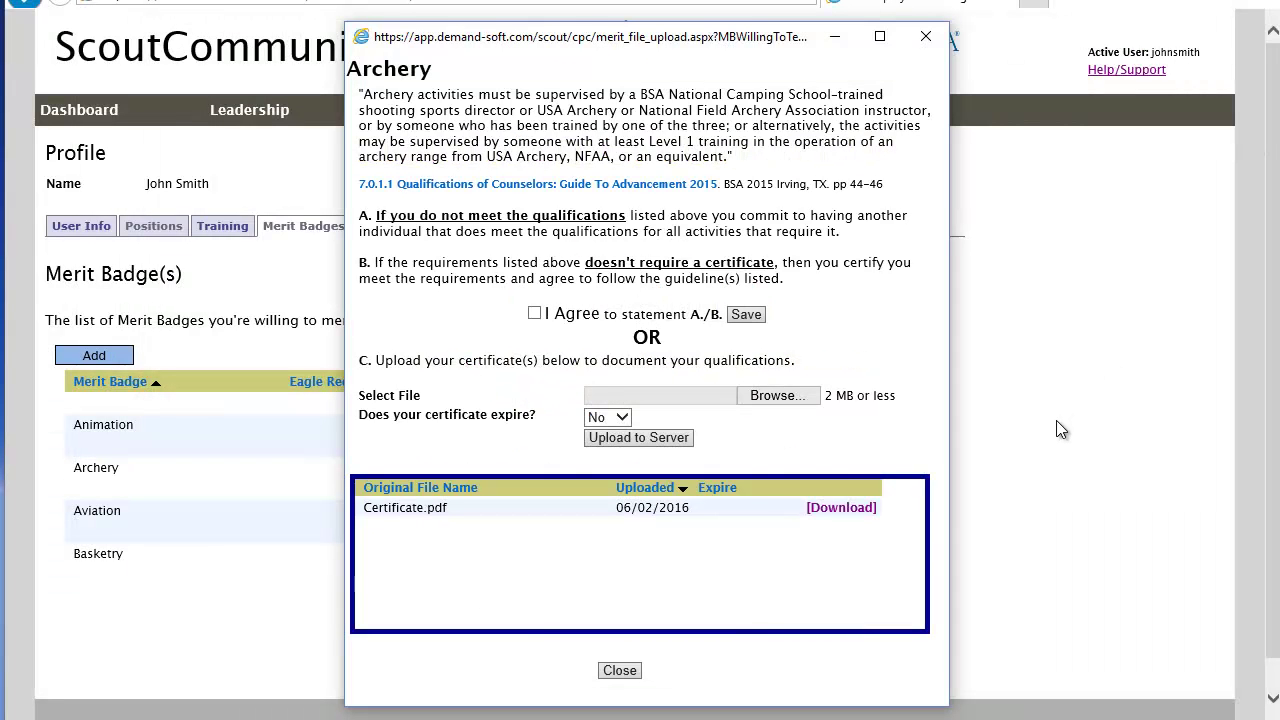
{"action": "left_click", "coordinate": [619, 670]}
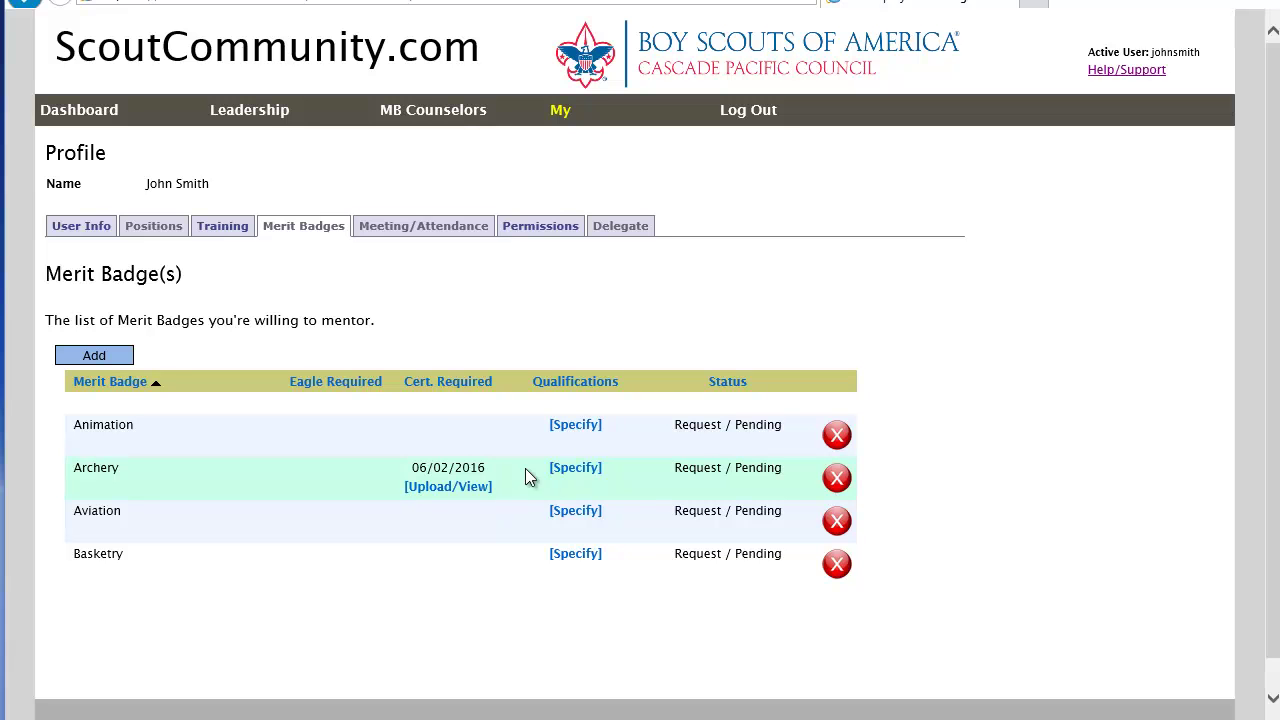
Step: Save Archery's qualification as Other with the description 'I uploaded my cert'
{"action": "left_click", "coordinate": [578, 468]}
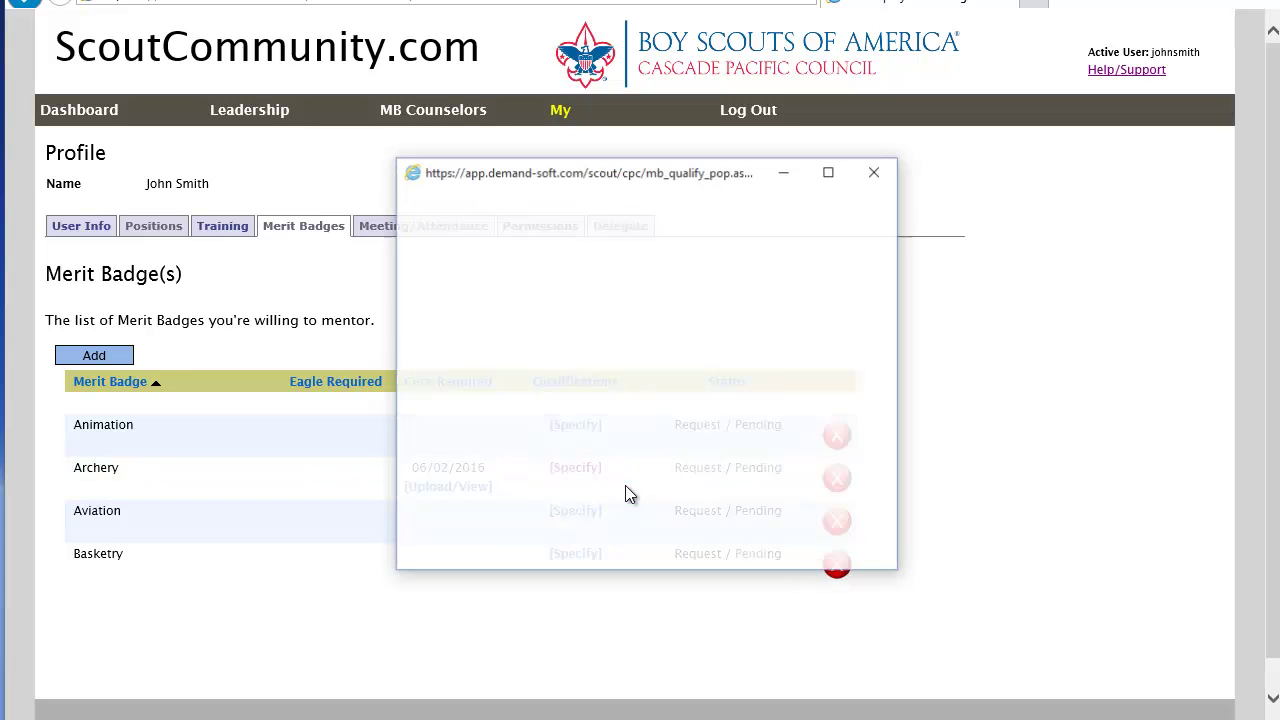
{"action": "left_click", "coordinate": [619, 342]}
{"action": "left_click", "coordinate": [570, 397]}
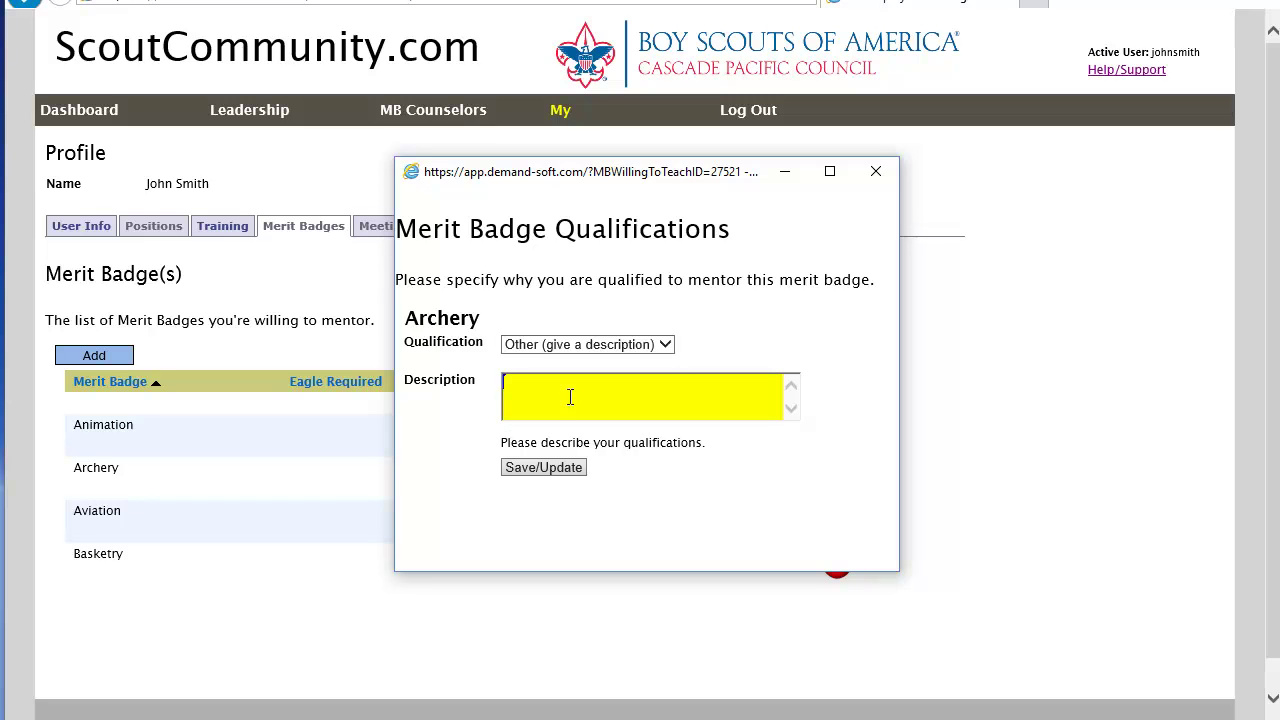
{"action": "type", "text": "I uploaded my cer"}
{"action": "key", "text": "BackSpace"}
{"action": "type", "text": "rt."}
{"action": "left_click", "coordinate": [548, 468]}
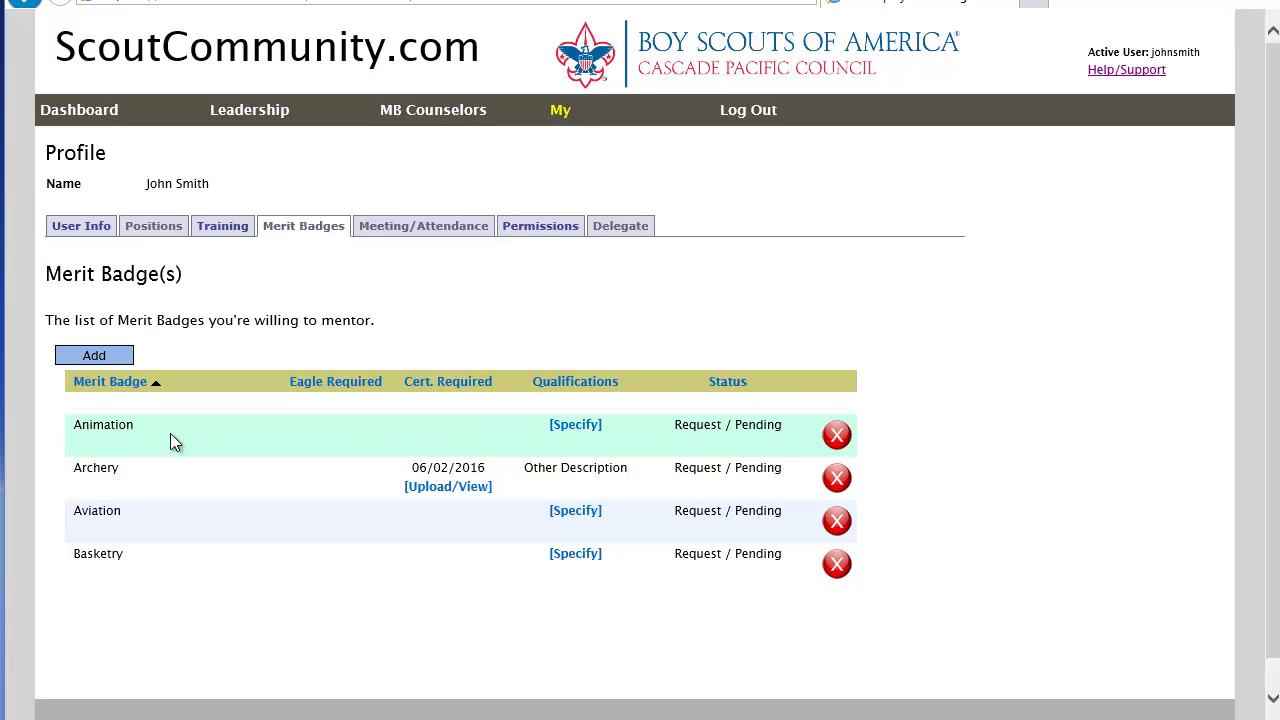
Step: Save Animation's qualification as College Degree with the description 'in animation'
{"action": "left_click", "coordinate": [566, 430]}
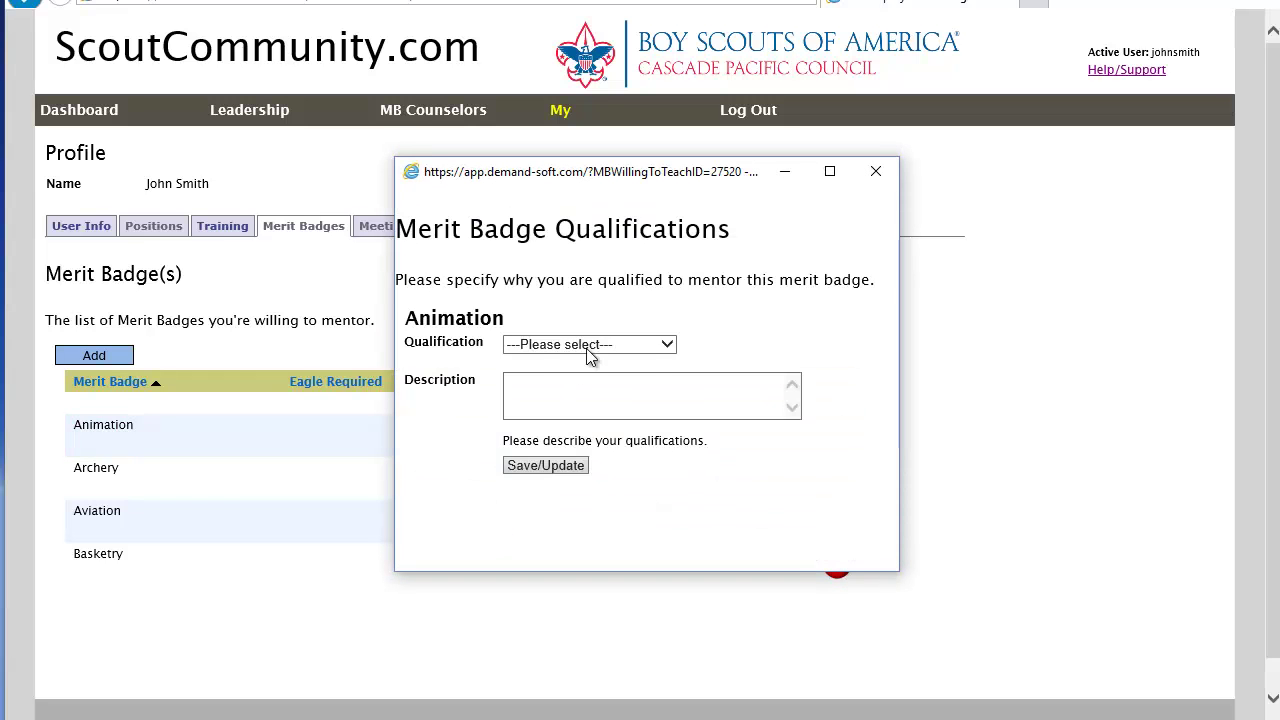
{"action": "left_click", "coordinate": [588, 349]}
{"action": "left_click", "coordinate": [578, 378]}
{"action": "left_click", "coordinate": [567, 392]}
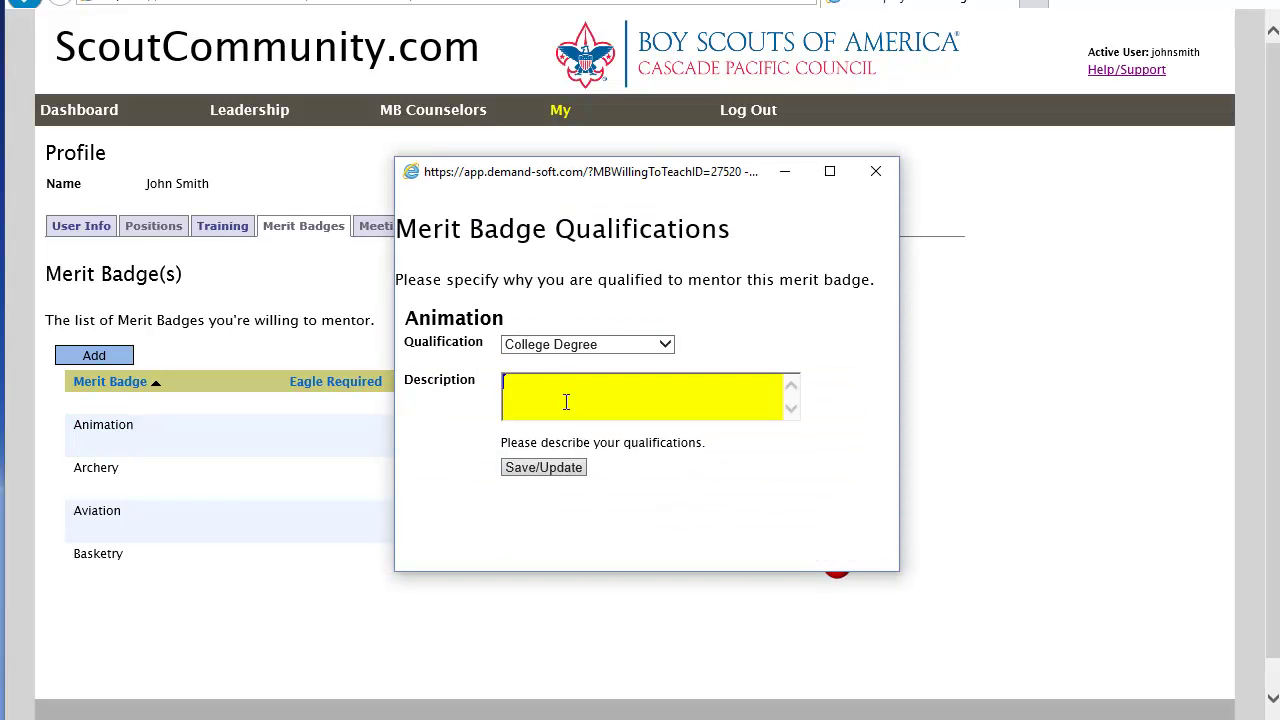
{"action": "type", "text": "in a"}
{"action": "key", "text": "BackSpace"}
{"action": "type", "text": "animation"}
{"action": "left_click", "coordinate": [549, 468]}
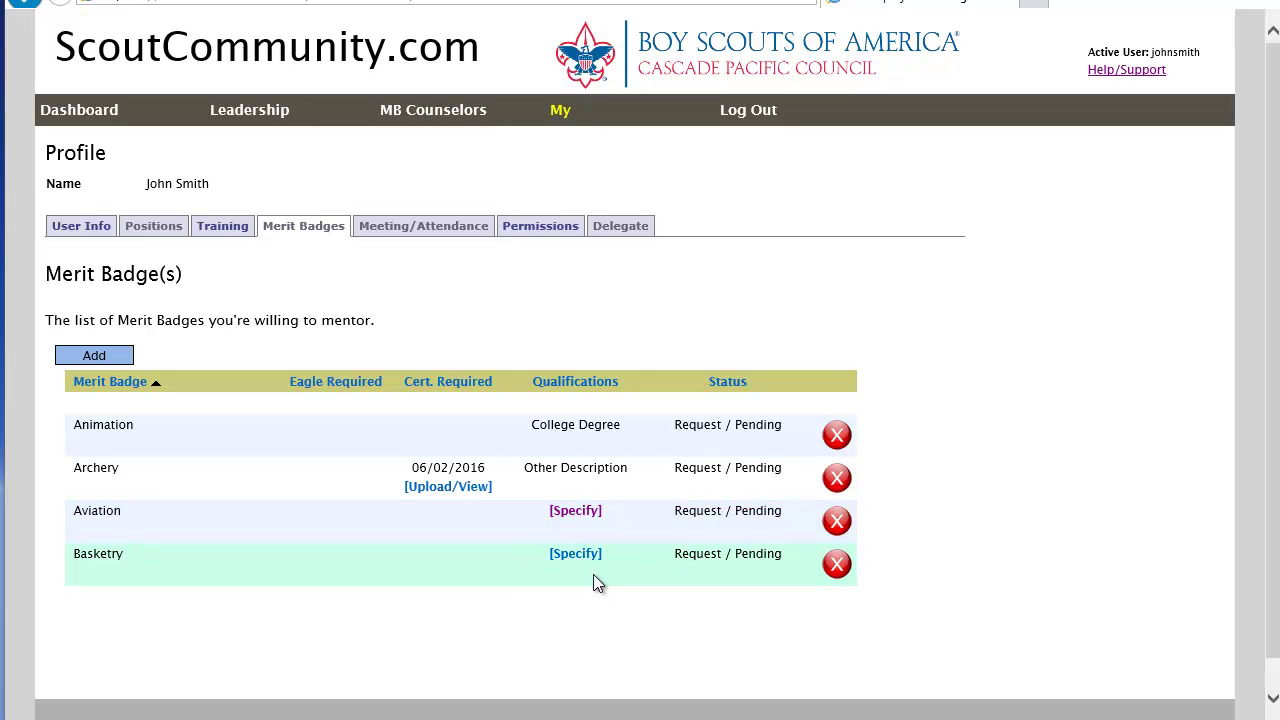
{"action": "left_click", "coordinate": [586, 558]}
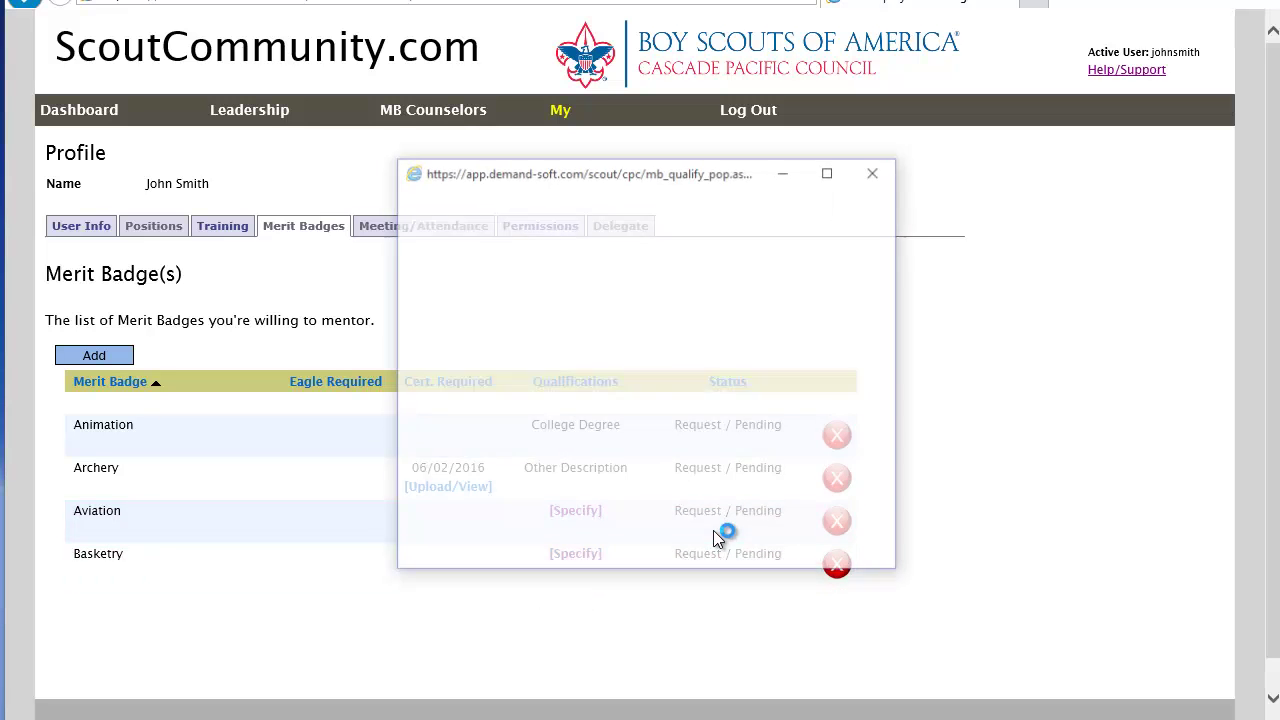
Step: Save Basketry's qualification as Other with the description 'these are my qualifications'
{"action": "left_click", "coordinate": [588, 345]}
{"action": "left_click", "coordinate": [552, 361]}
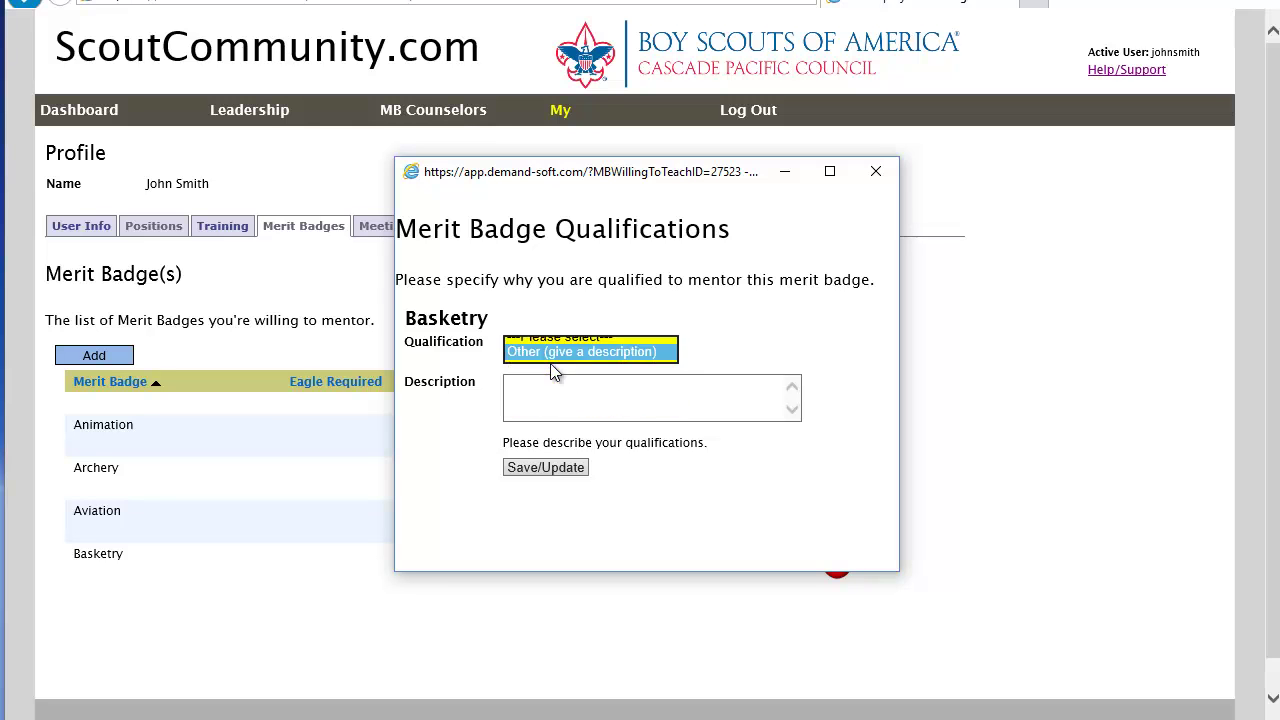
{"action": "left_click", "coordinate": [588, 403]}
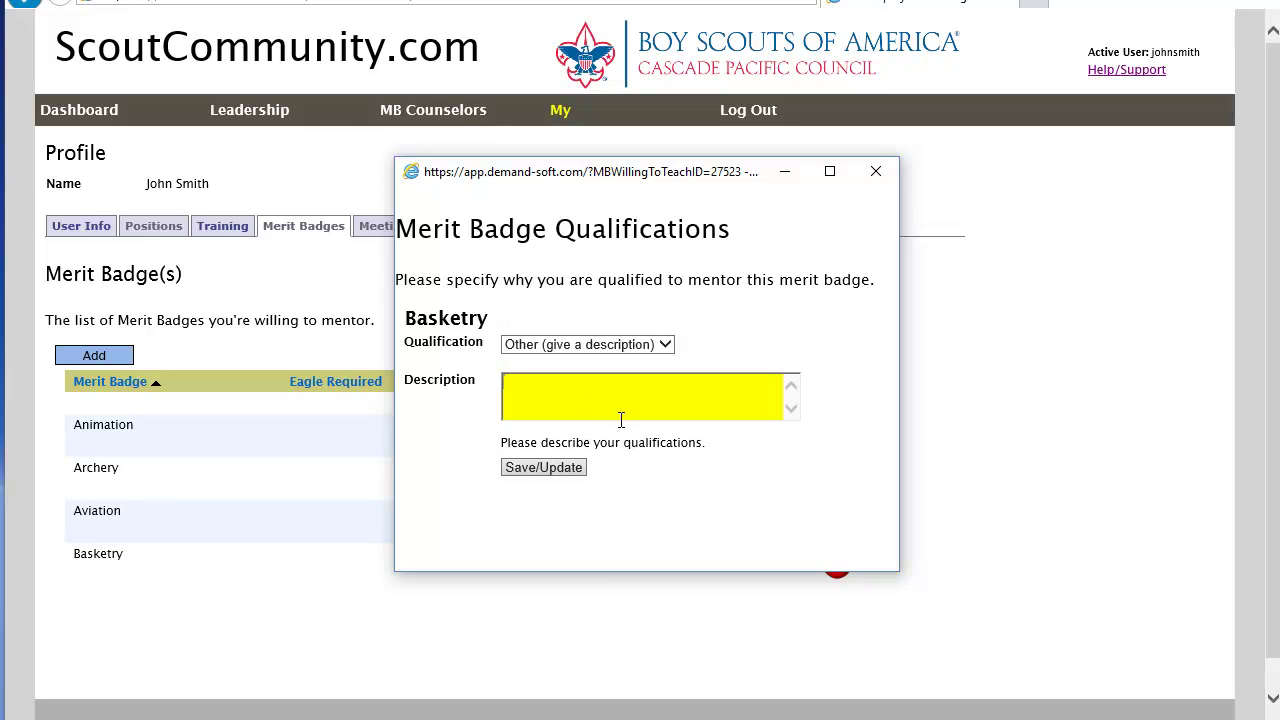
{"action": "type", "text": "these are my qualifications"}
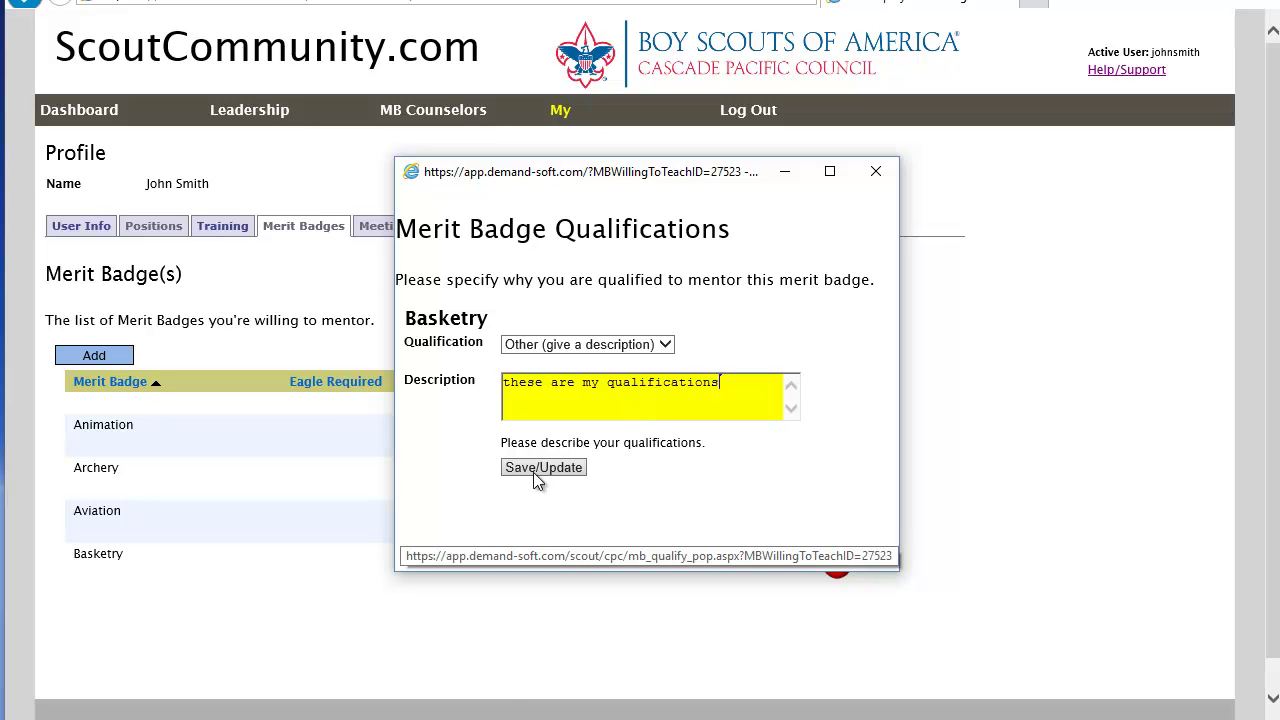
{"action": "left_click", "coordinate": [536, 470]}
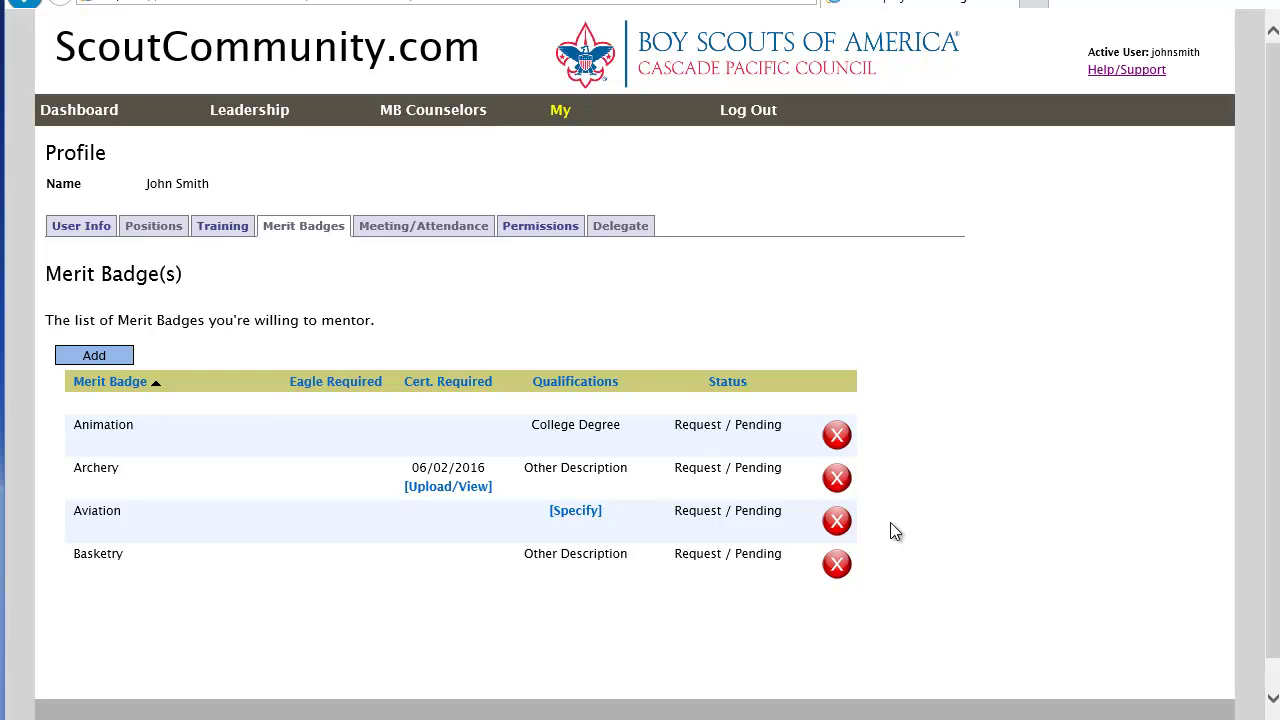
Step: Delete the Aviation badge request and confirm the deletion with OK
{"action": "left_click", "coordinate": [837, 523]}
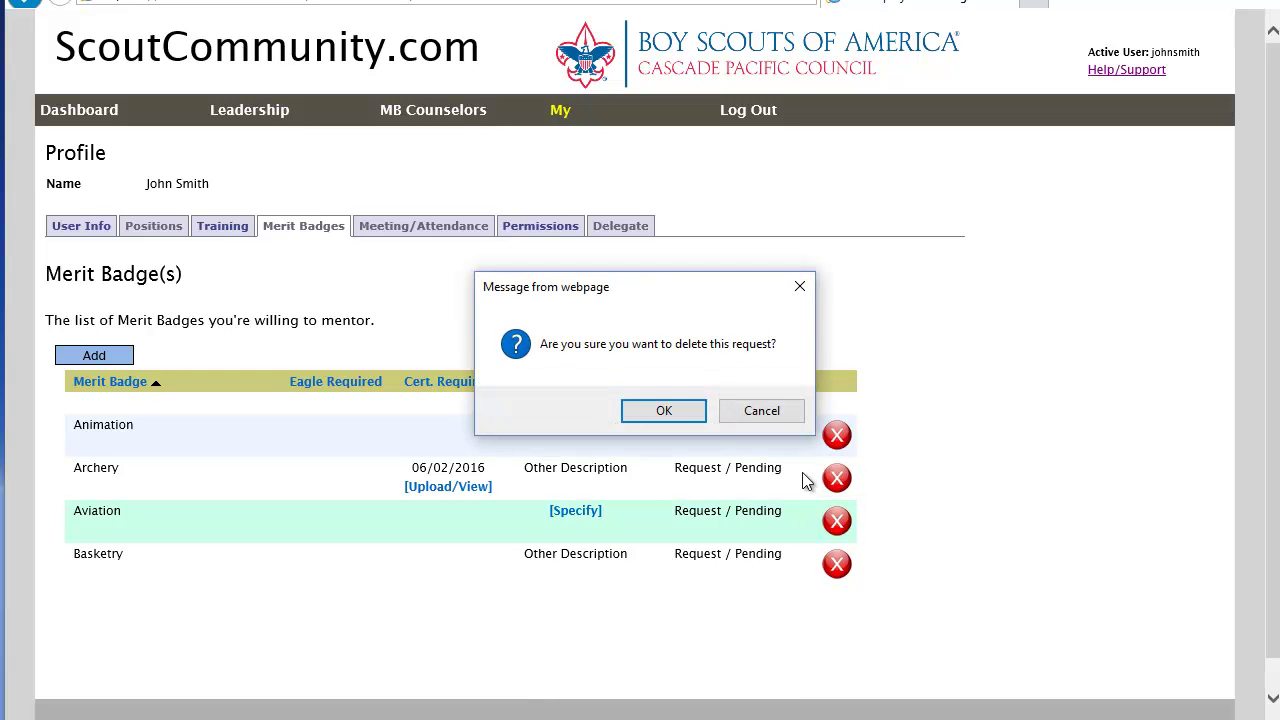
{"action": "left_click", "coordinate": [660, 415]}
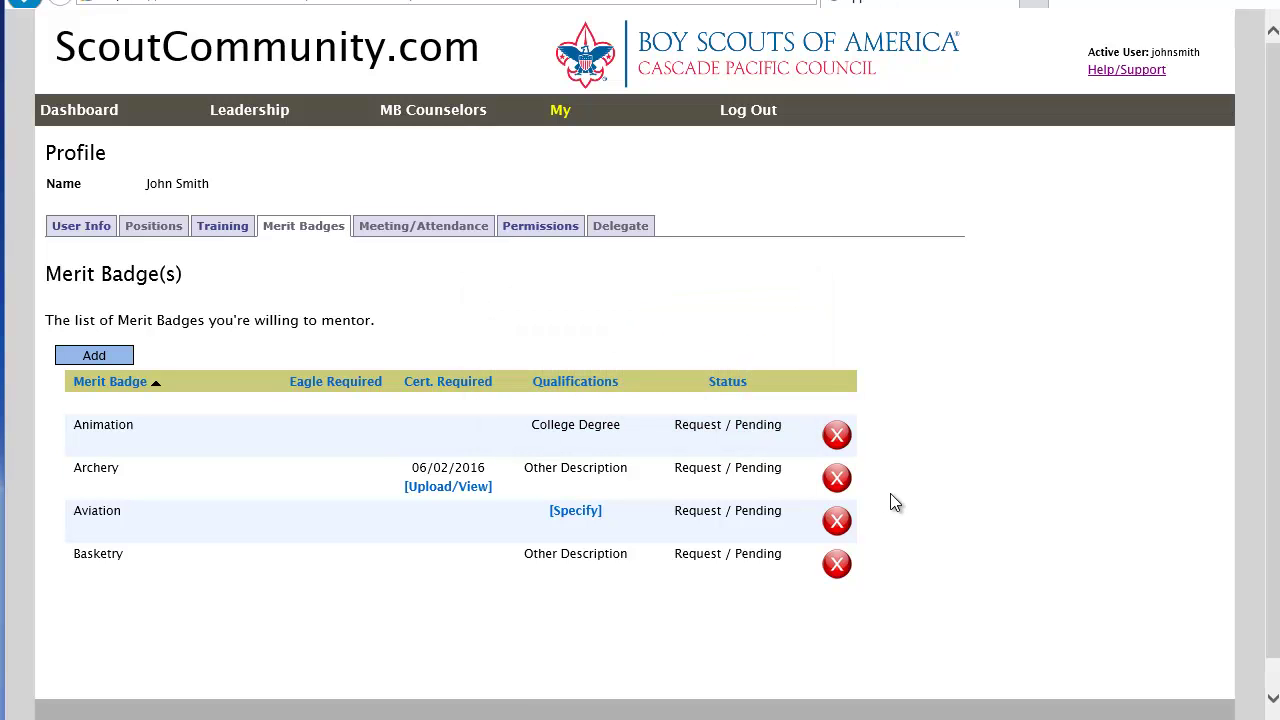